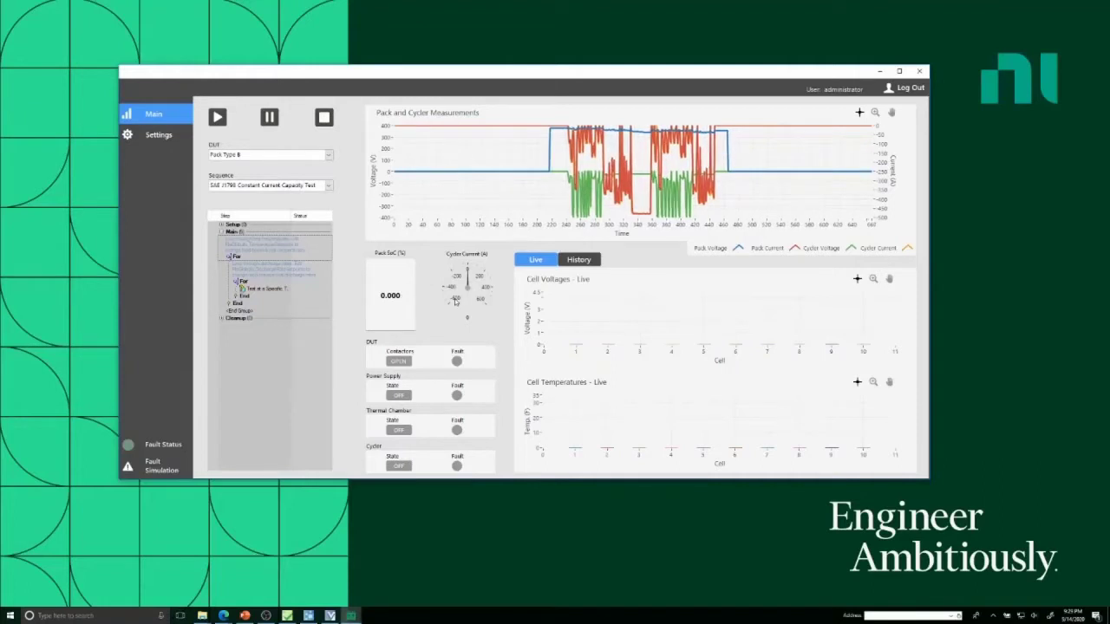
# - Review the cell history and live views and the available DUT and test sequence choices
pyautogui.click(580, 261)
pyautogui.click(537, 260)
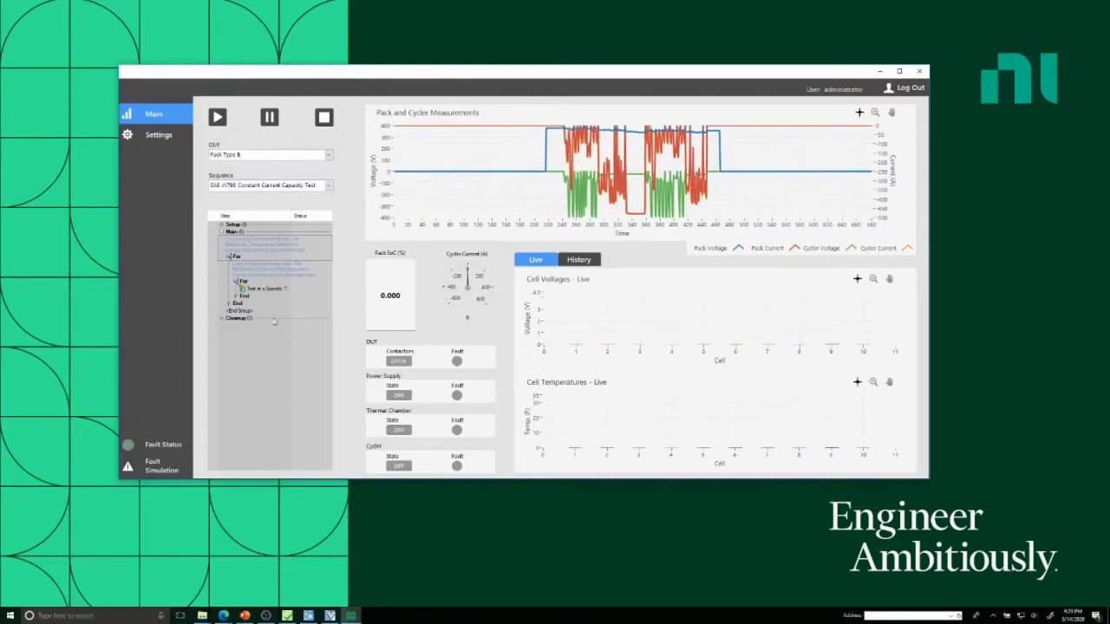
pyautogui.click(272, 154)
pyautogui.click(276, 170)
pyautogui.click(281, 187)
pyautogui.click(282, 186)
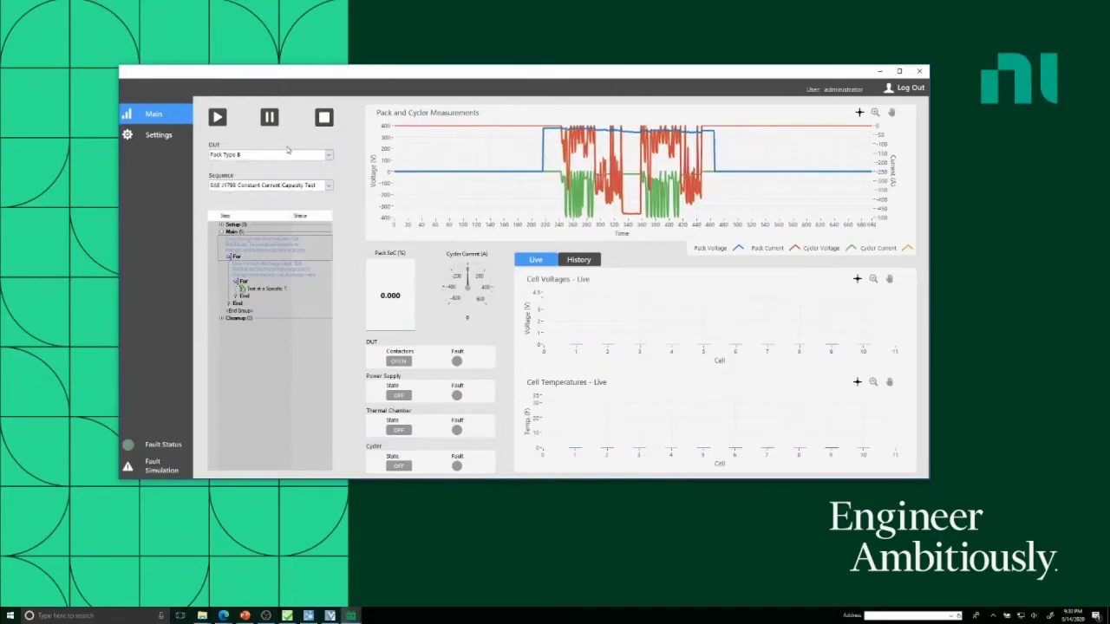
# - In the settings, choose power supply Model B, thermal chamber Model Y and cycler Model B under Real Devices, ending on Simulation Models
pyautogui.click(161, 136)
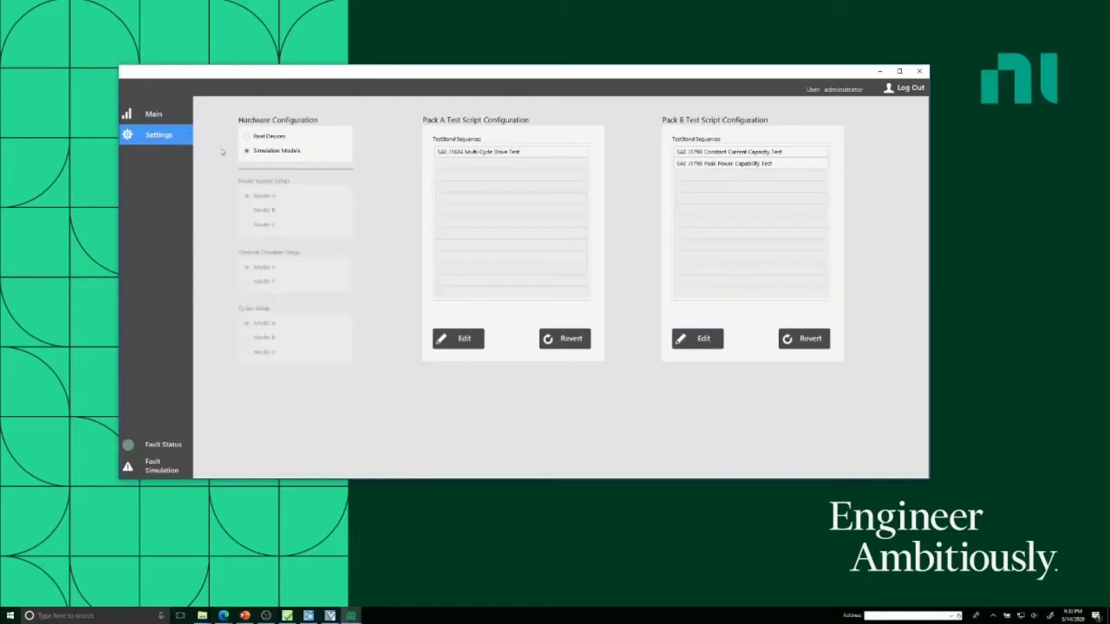
pyautogui.click(249, 137)
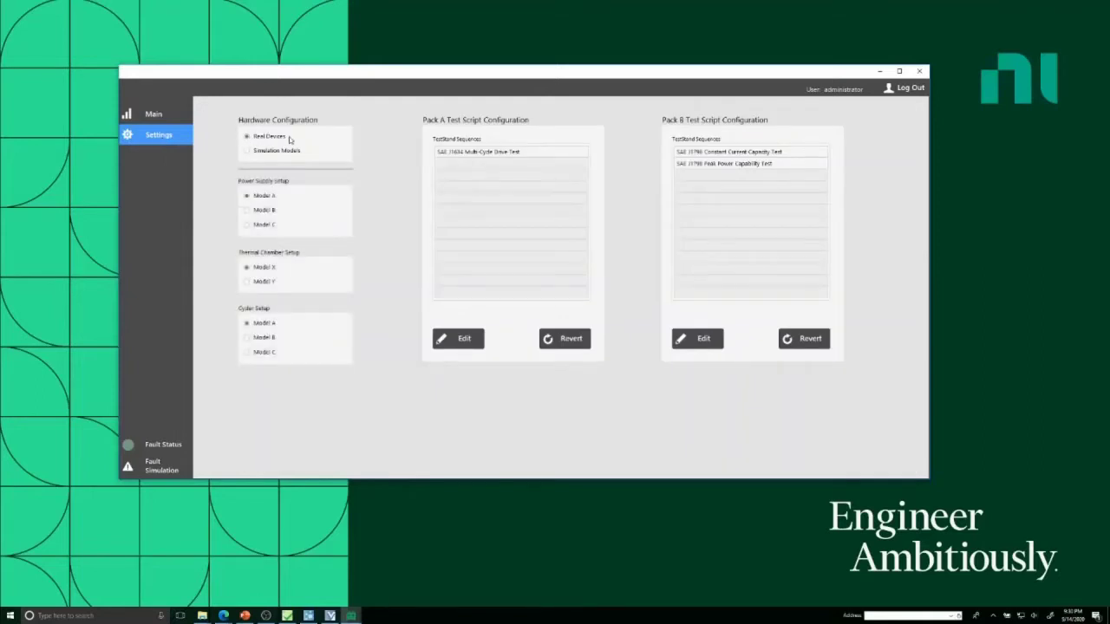
pyautogui.click(247, 211)
pyautogui.click(246, 282)
pyautogui.click(247, 338)
pyautogui.click(247, 152)
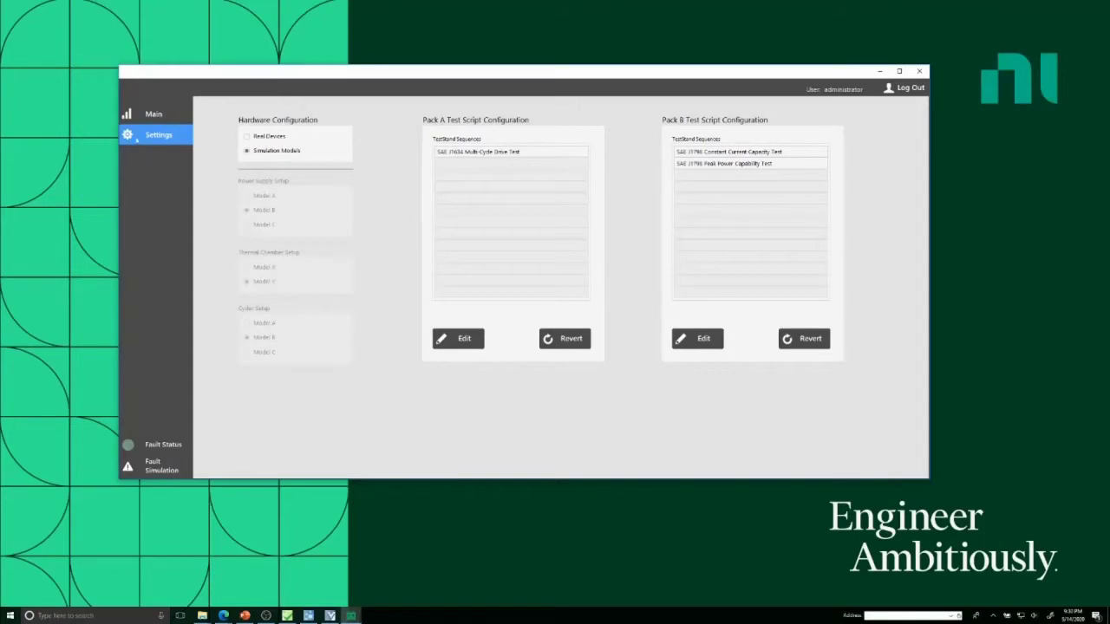
# - Run the SAE J1634 Multi-Cycle Drive Test sequence on Pack Type A
pyautogui.click(143, 114)
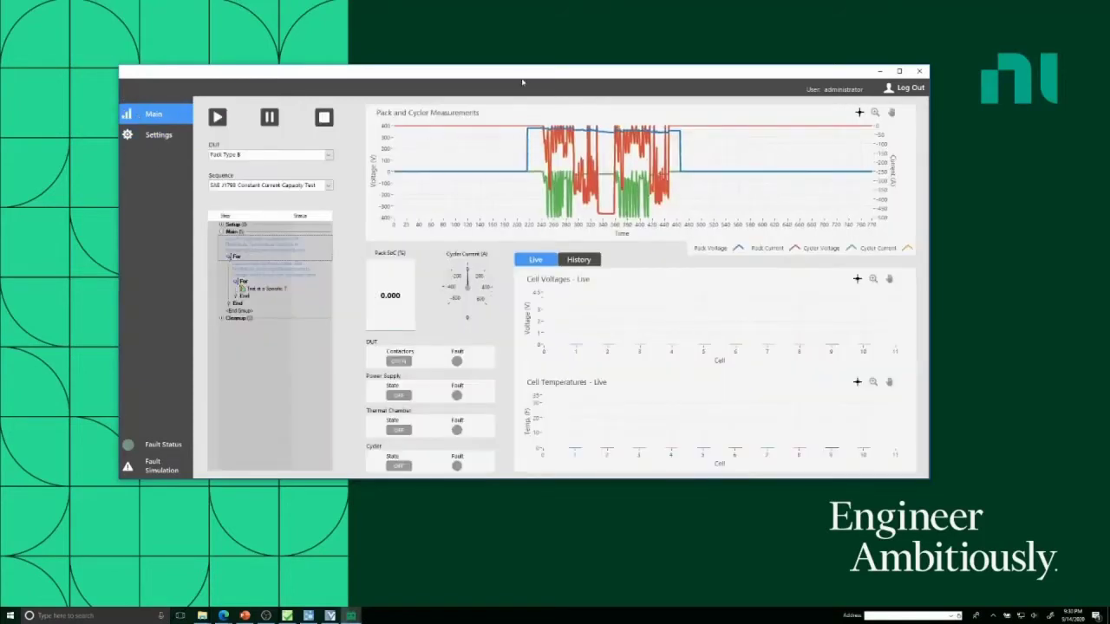
pyautogui.click(274, 155)
pyautogui.click(266, 174)
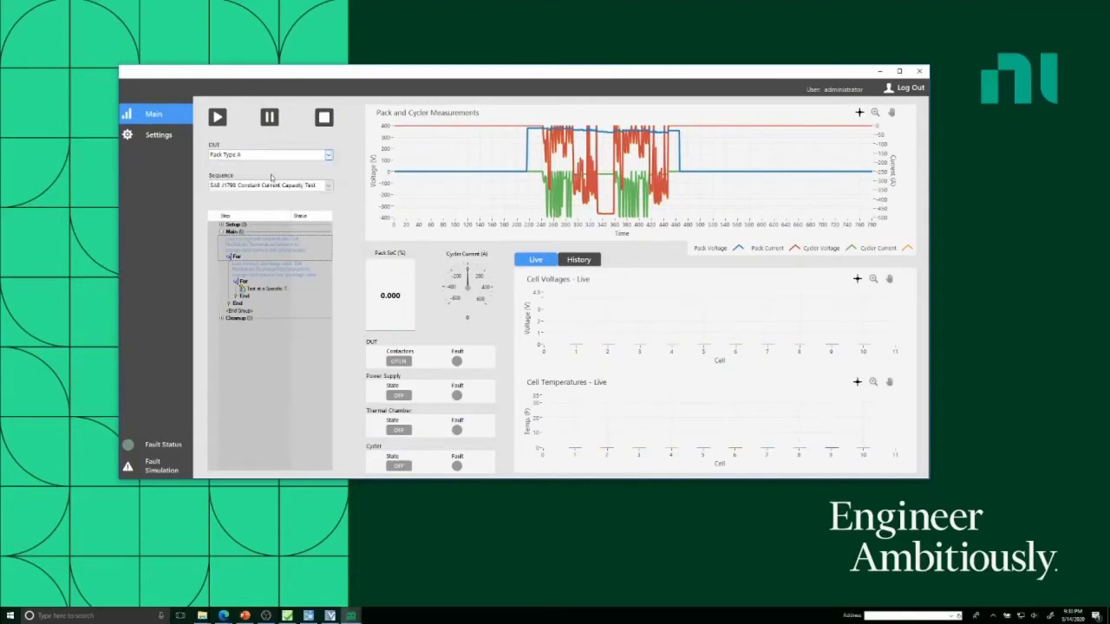
pyautogui.click(277, 188)
pyautogui.click(271, 205)
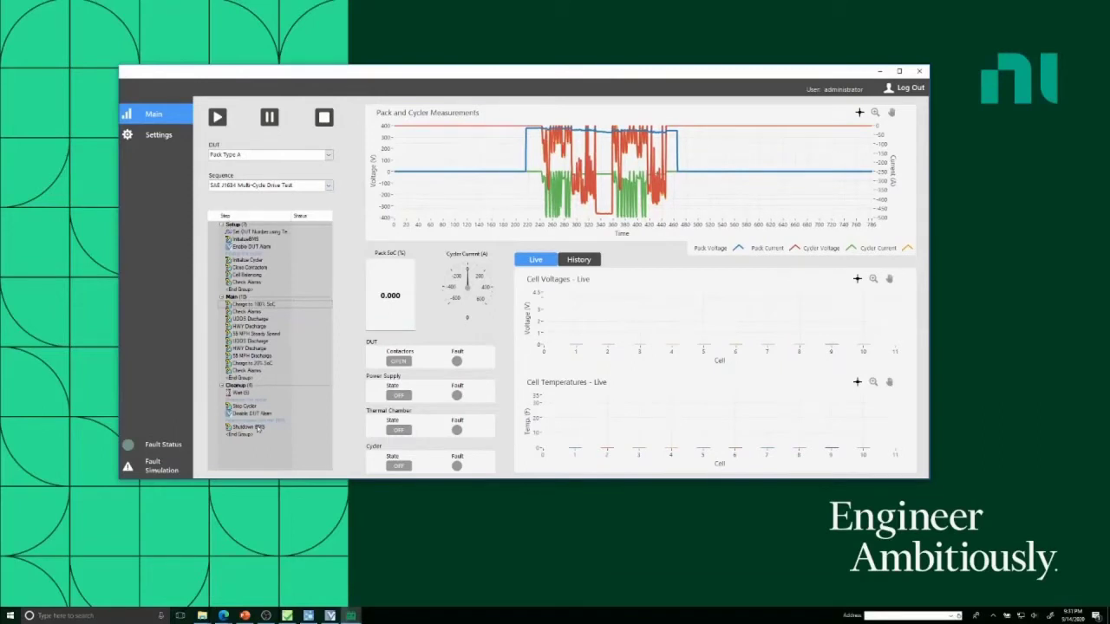
pyautogui.click(218, 118)
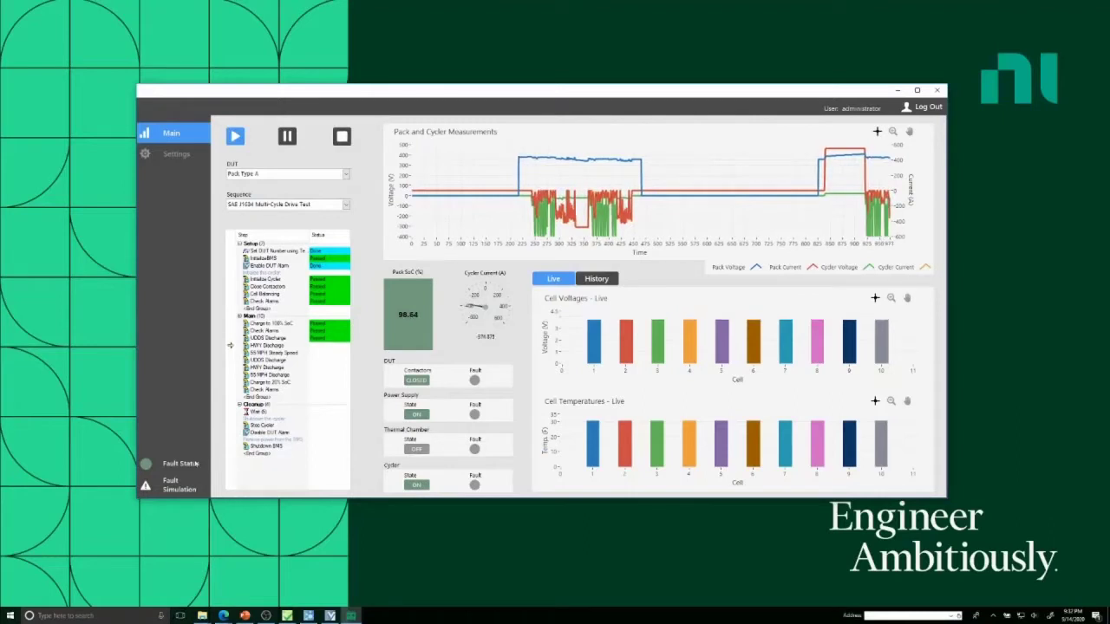
# - Simulate a fault in the running test by triggering the Cycler - Voltage Operating Limit Fault alarm
pyautogui.click(171, 486)
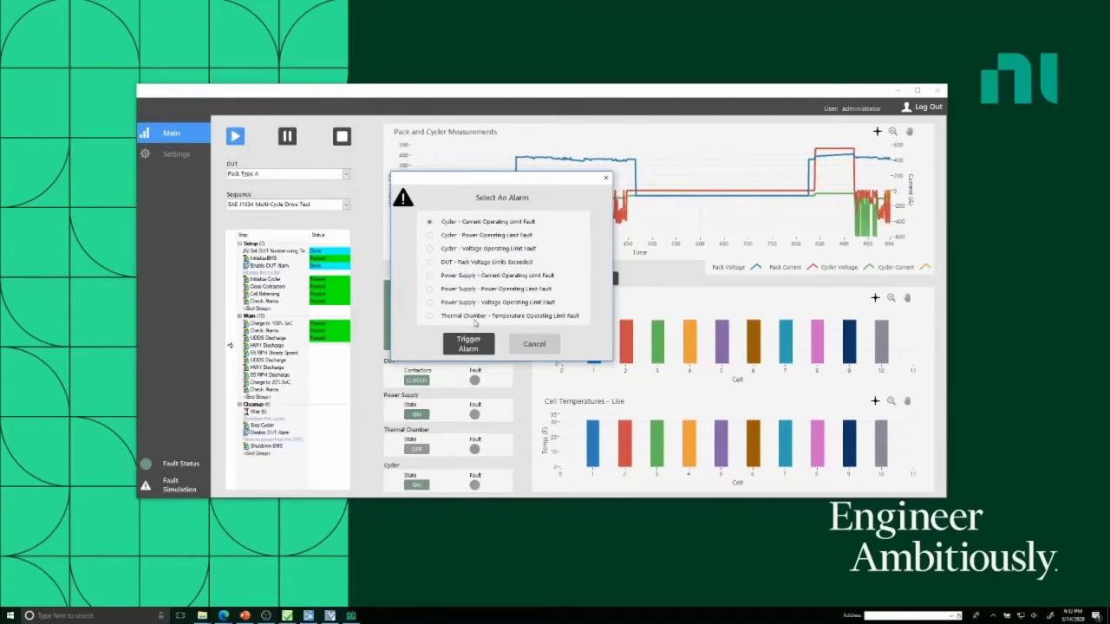
pyautogui.click(430, 249)
pyautogui.click(429, 262)
pyautogui.click(429, 249)
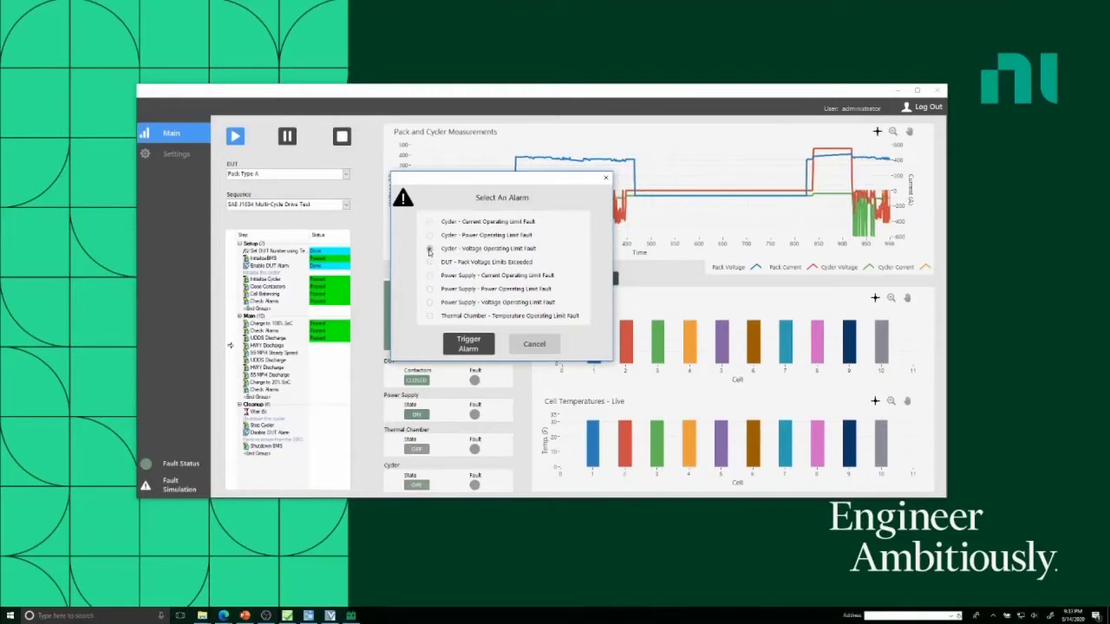
pyautogui.click(469, 343)
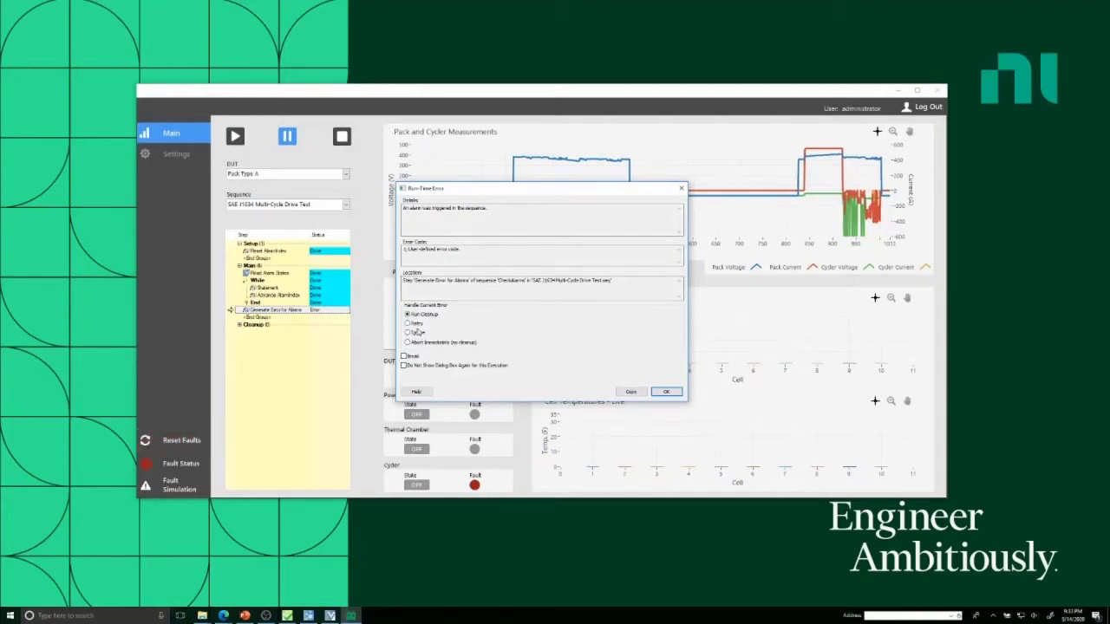
# - Handle the run-time error with Run Cleanup and reset the faults once the cleanup has run
pyautogui.click(666, 392)
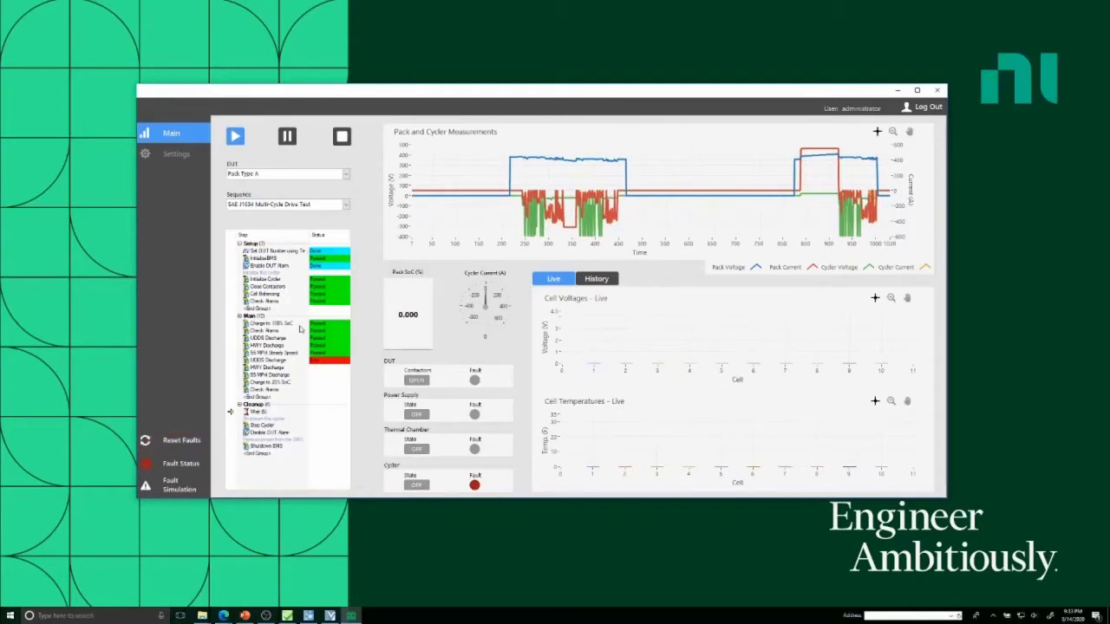
pyautogui.moveTo(308, 358)
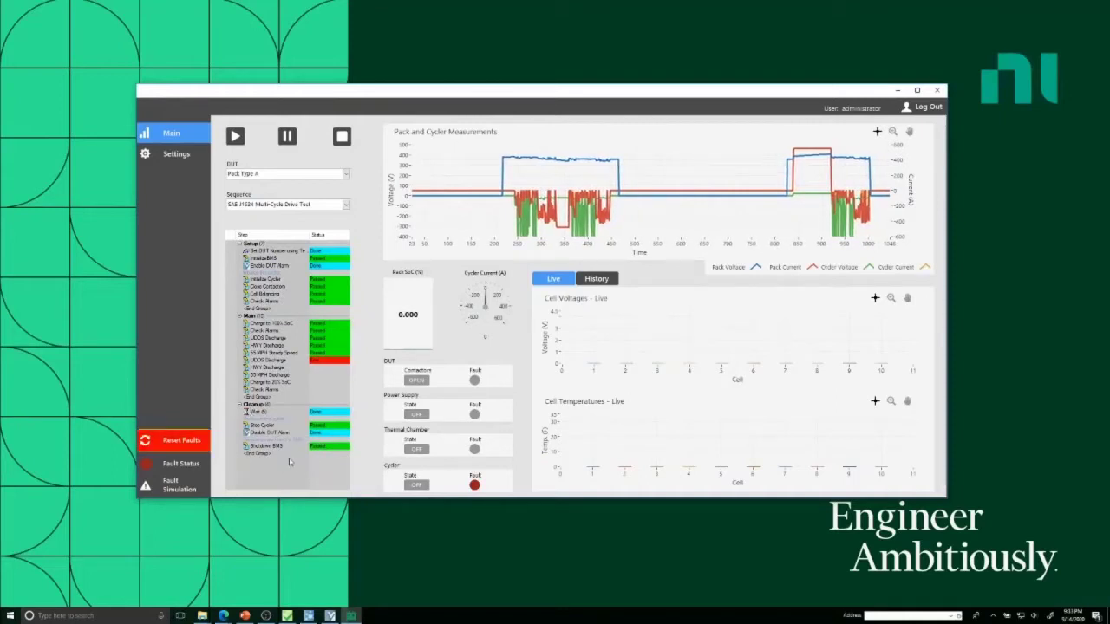
pyautogui.click(175, 446)
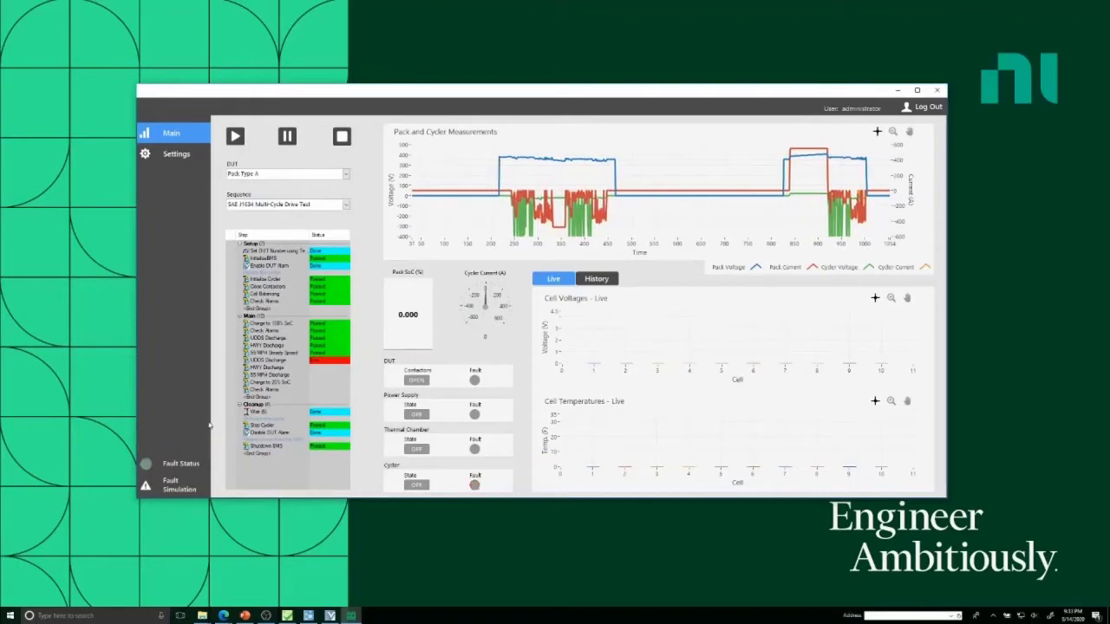
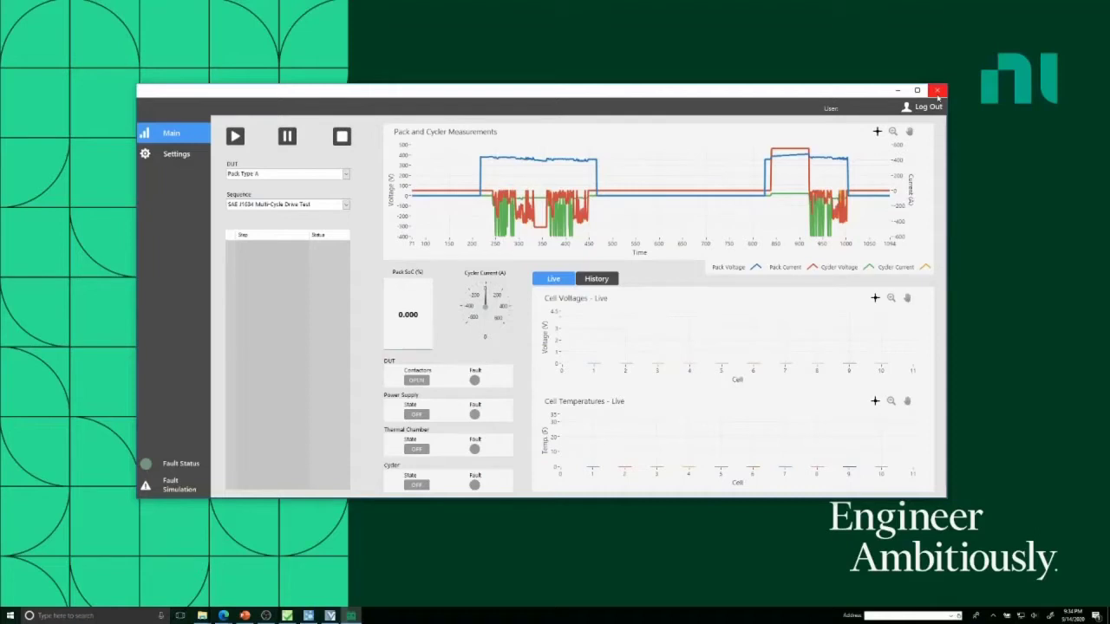
# - Close the battery test interface with its gateway disconnection notice and switch to the System Explorer window in VeriStand
pyautogui.click(937, 90)
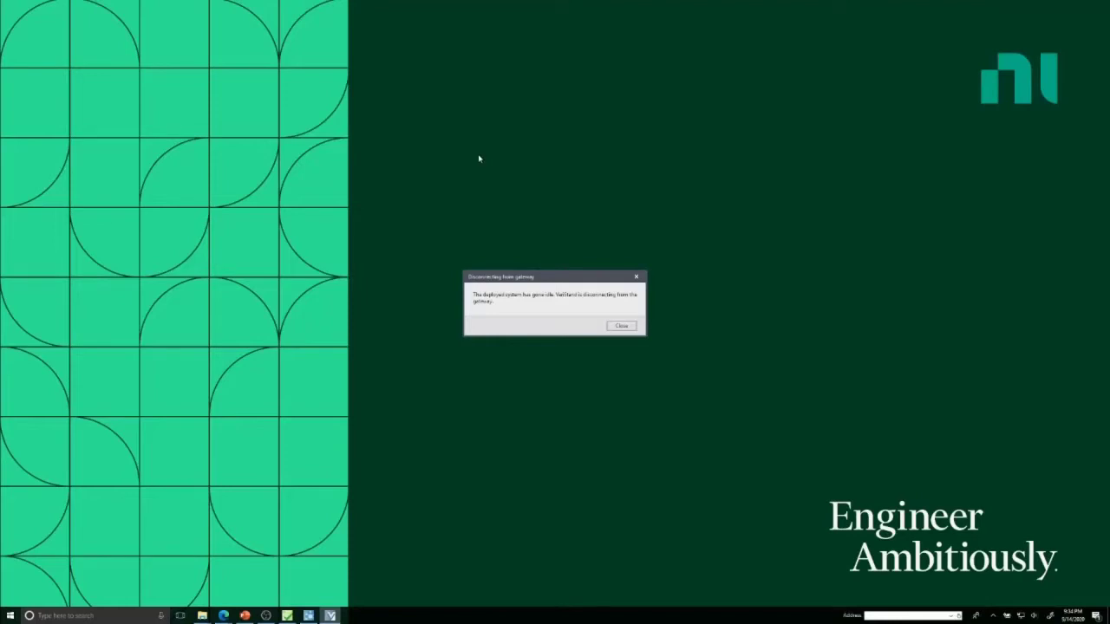
pyautogui.click(623, 326)
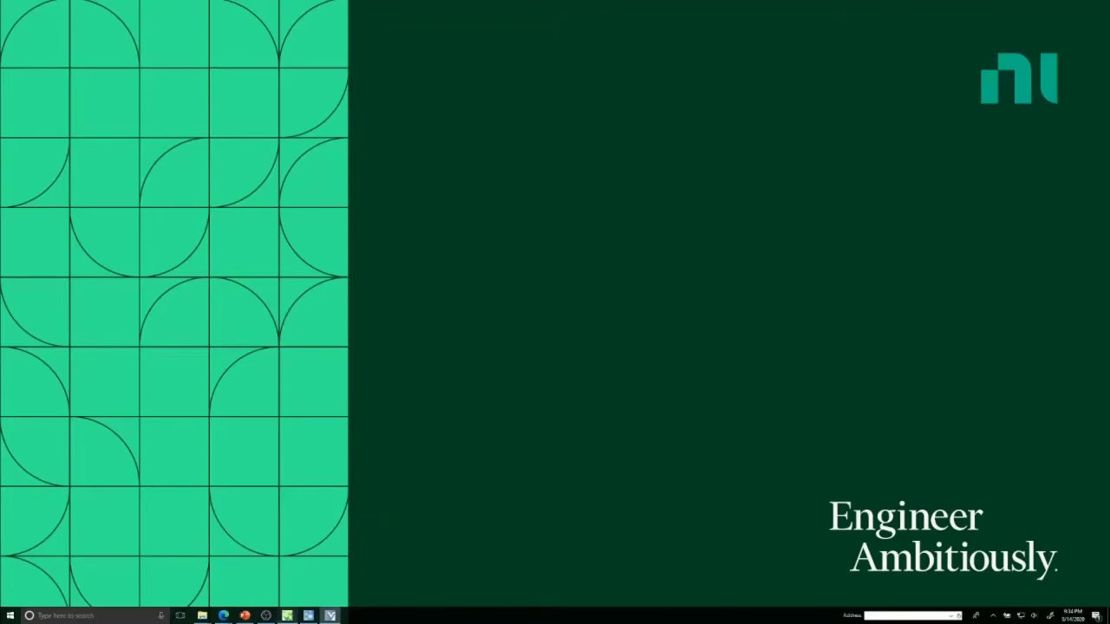
pyautogui.click(287, 616)
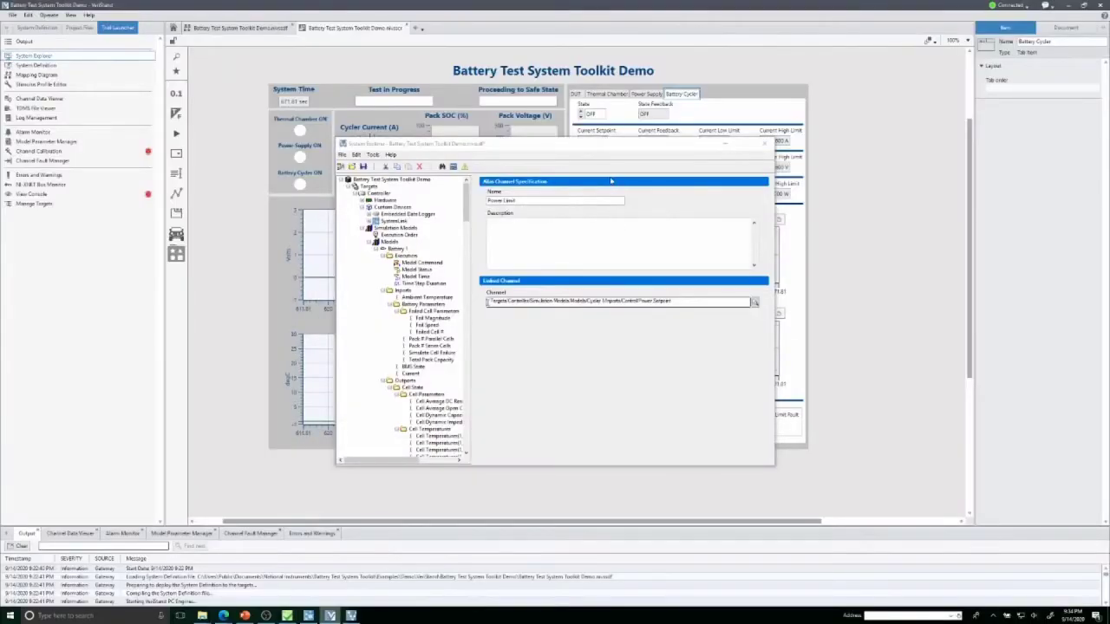
pyautogui.moveTo(610, 149); pyautogui.dragTo(1109, 274)
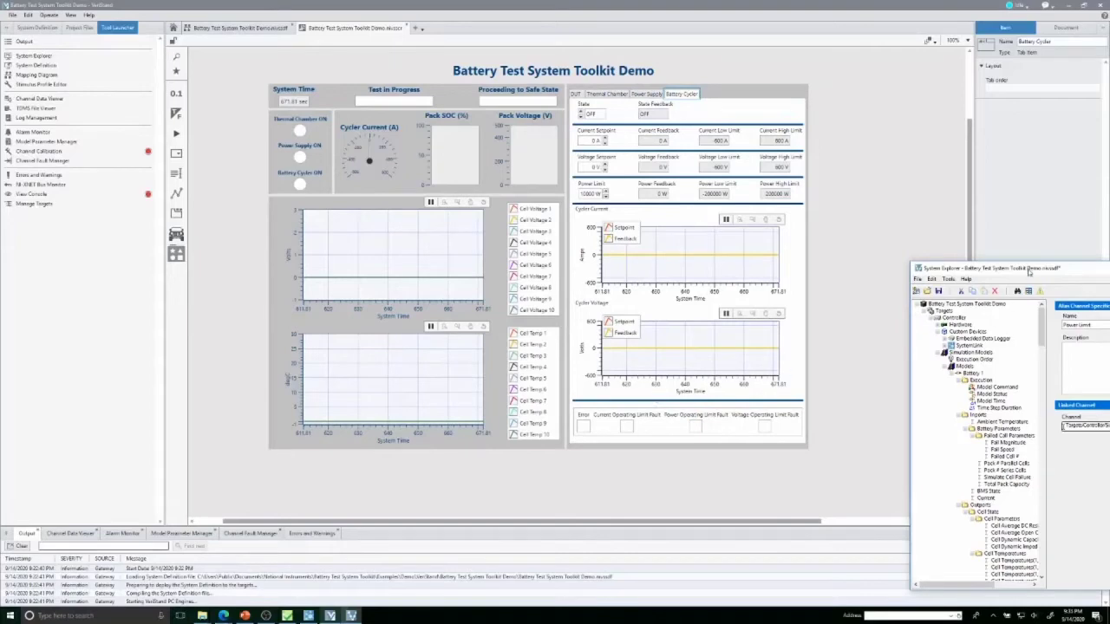
pyautogui.moveTo(1029, 272); pyautogui.dragTo(491, 151)
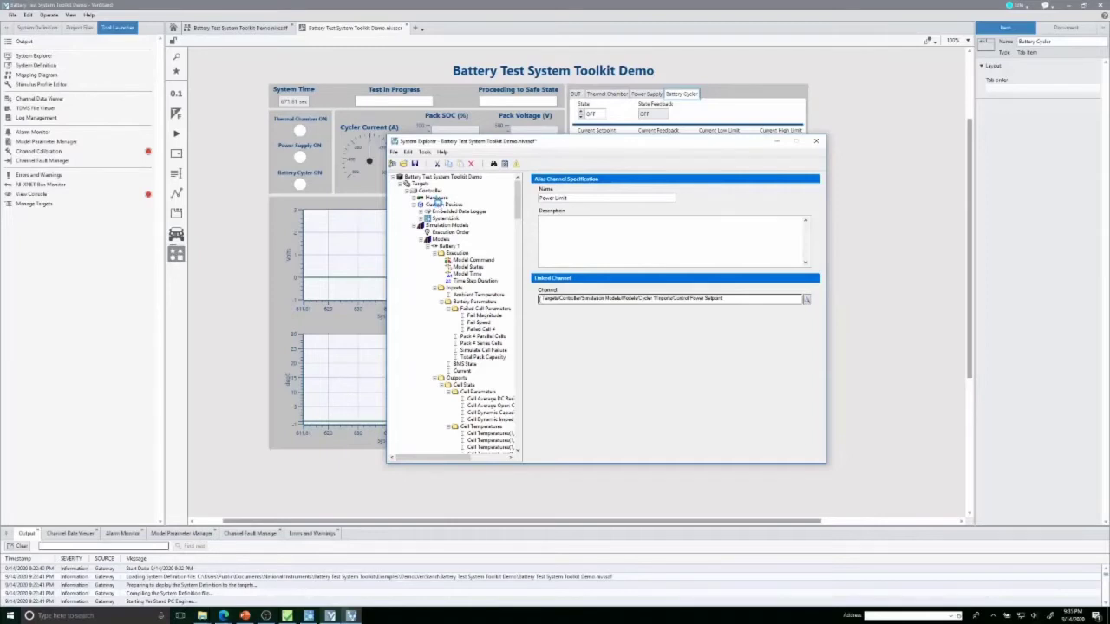
# - Examine the Embedded Data Logger settings and the National Instruments custom devices that can be added to the controller
pyautogui.click(439, 205)
pyautogui.click(452, 213)
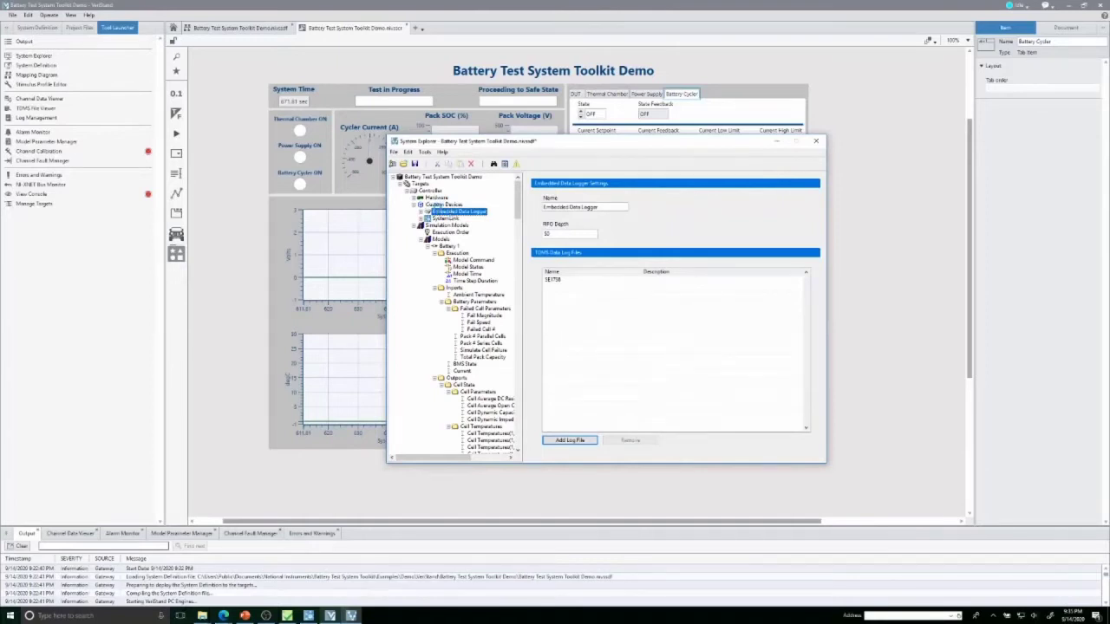
pyautogui.click(441, 205)
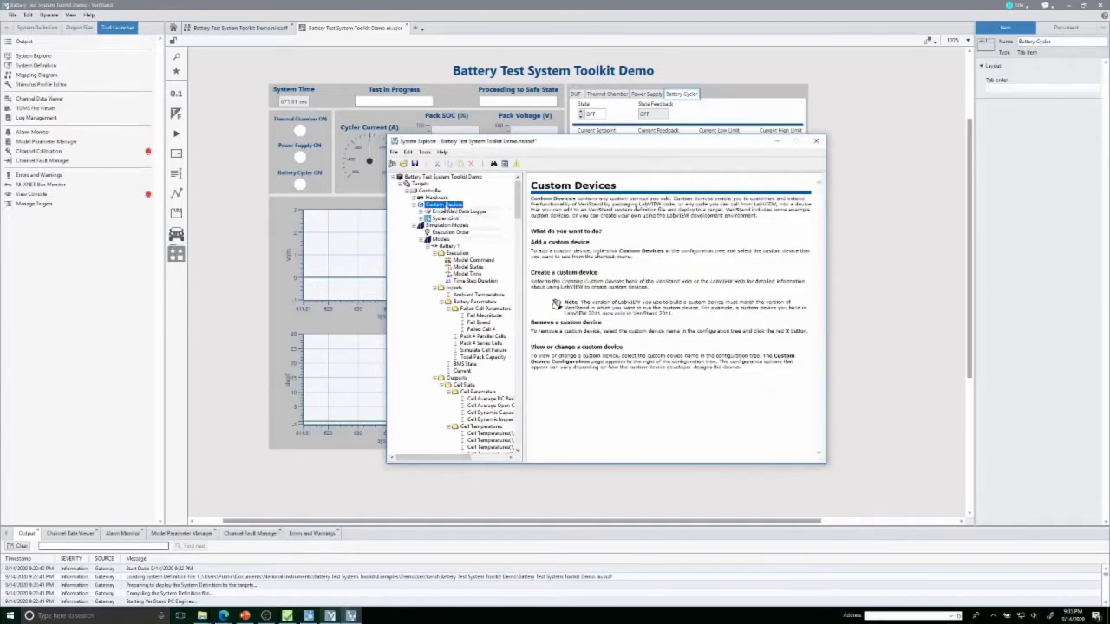
pyautogui.rightClick(446, 207)
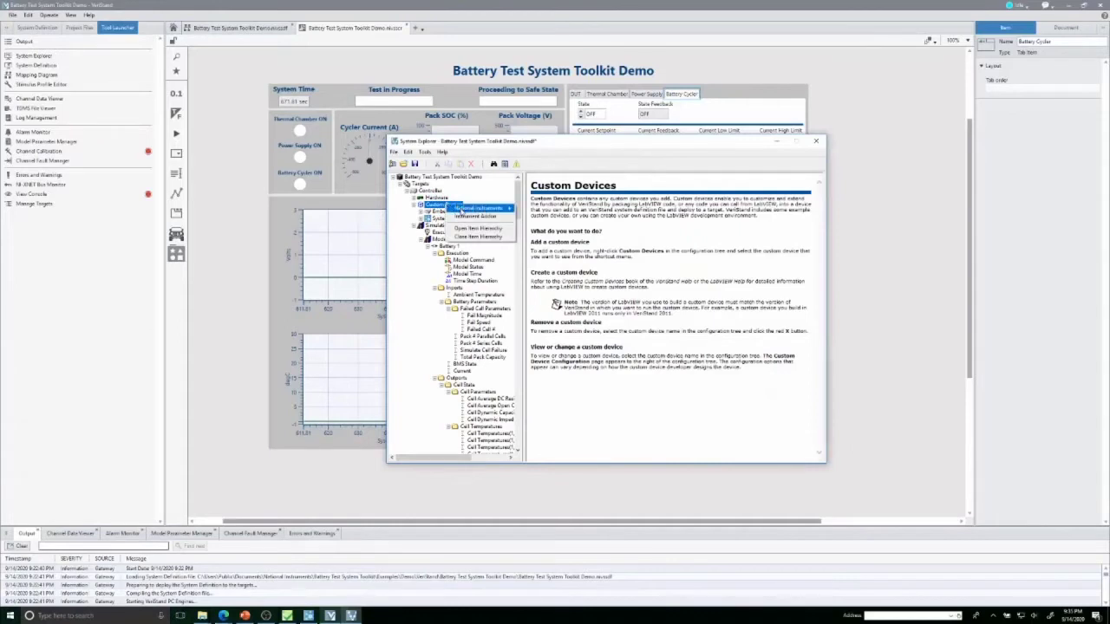
pyautogui.moveTo(501, 210)
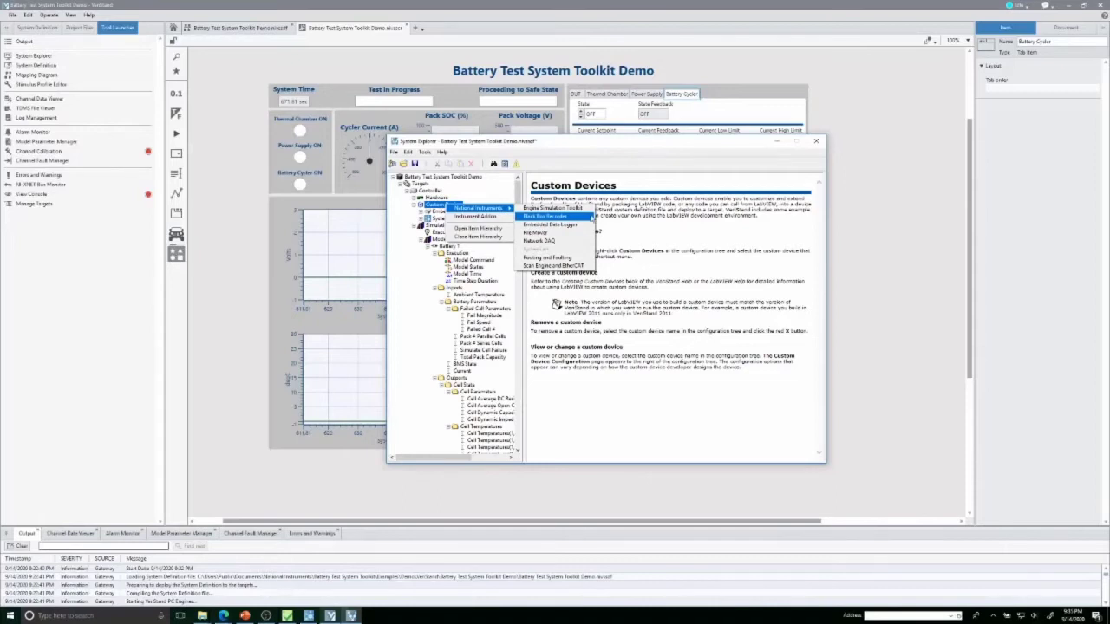
pyautogui.click(403, 225)
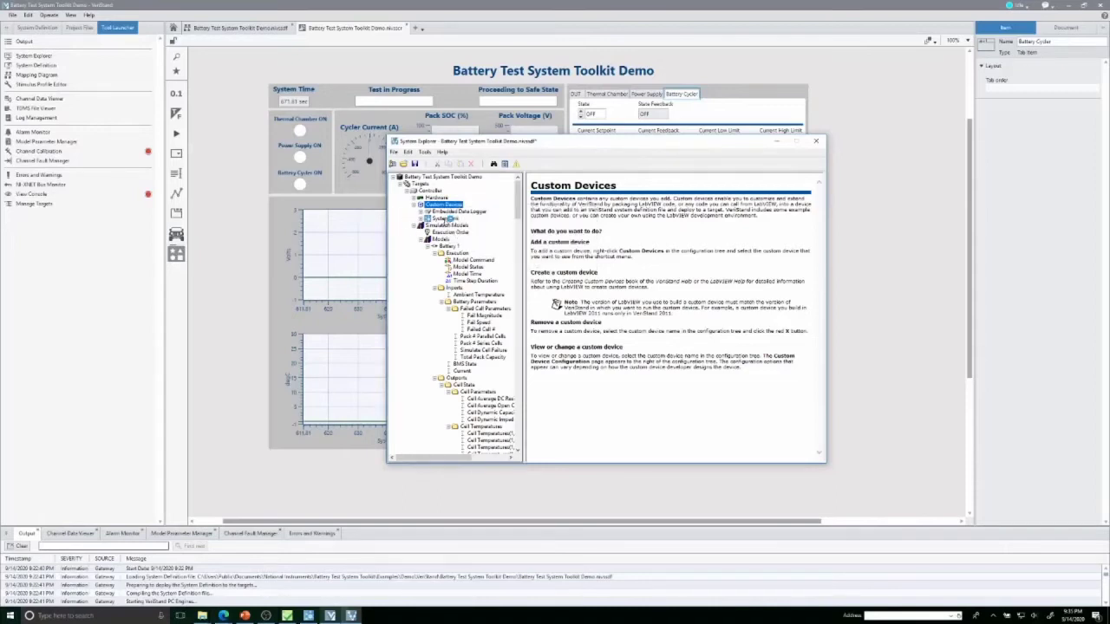
# - Inspect the SystemLink custom device's connection settings and its files, tags and status channels
pyautogui.click(445, 217)
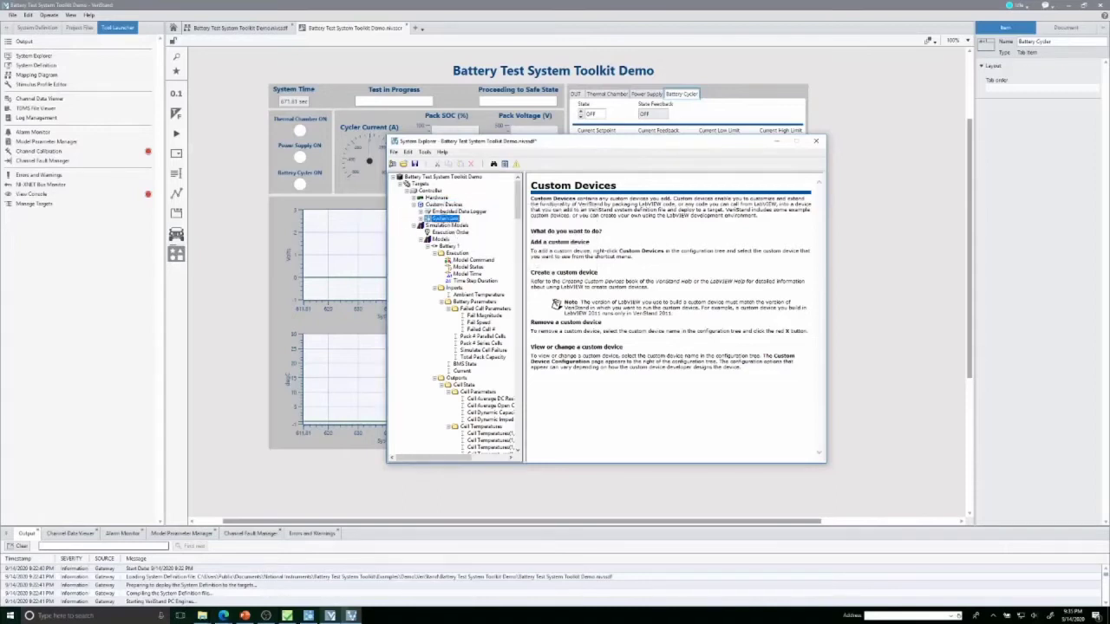
pyautogui.click(421, 218)
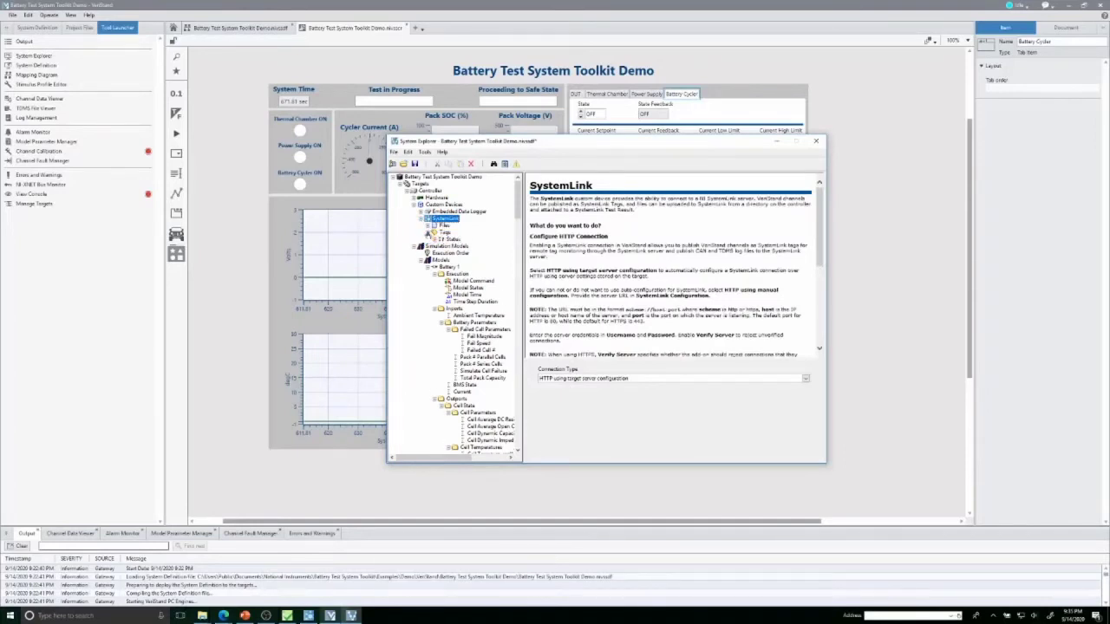
pyautogui.click(434, 239)
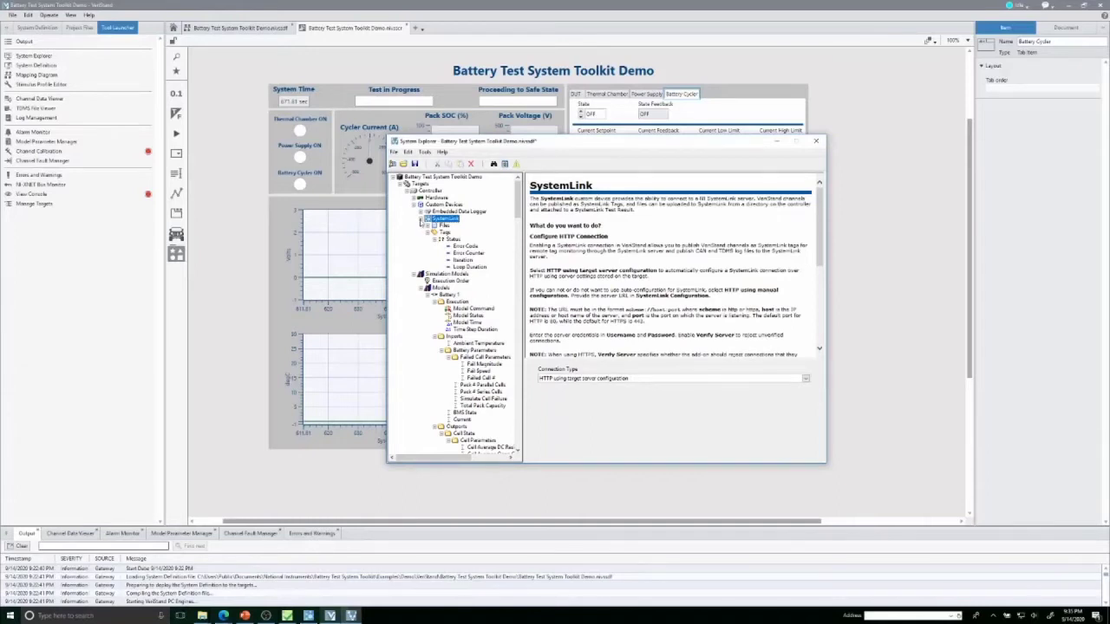
pyautogui.click(421, 219)
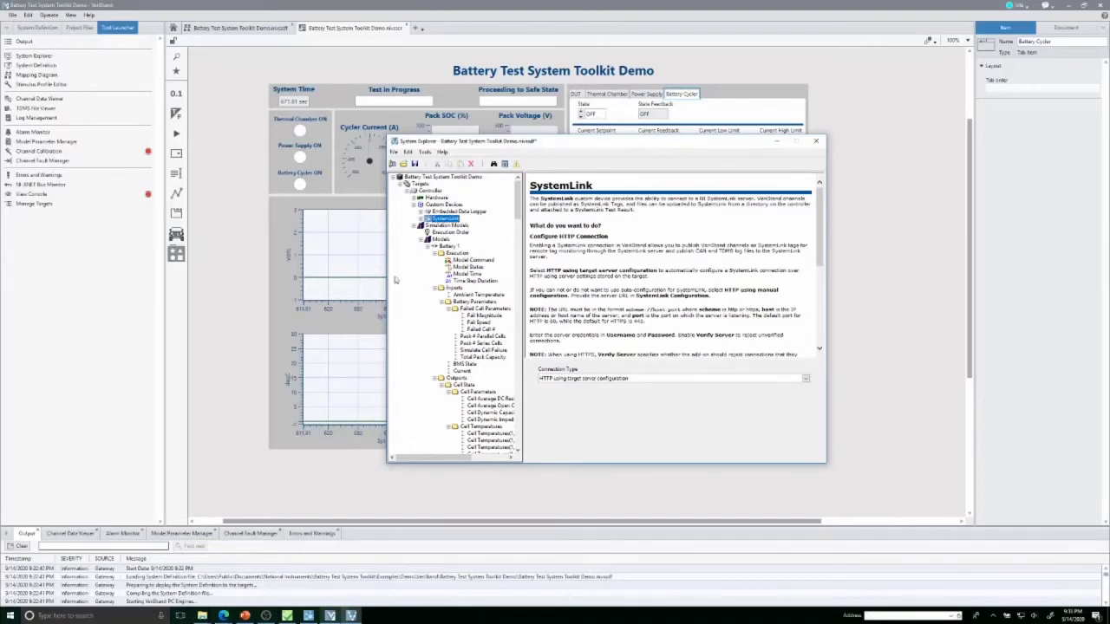
# - Inspect the Battery, BMS, Cycler, Power Supply and Thermal Chamber simulation models and expand BMS 1
pyautogui.click(427, 227)
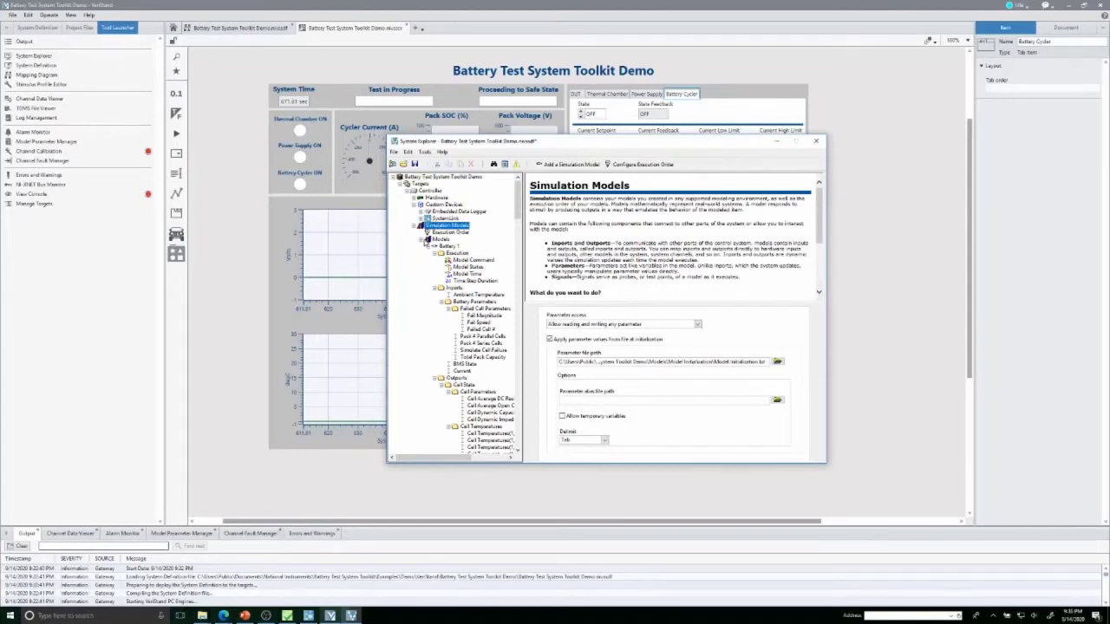
pyautogui.click(429, 248)
pyautogui.click(444, 249)
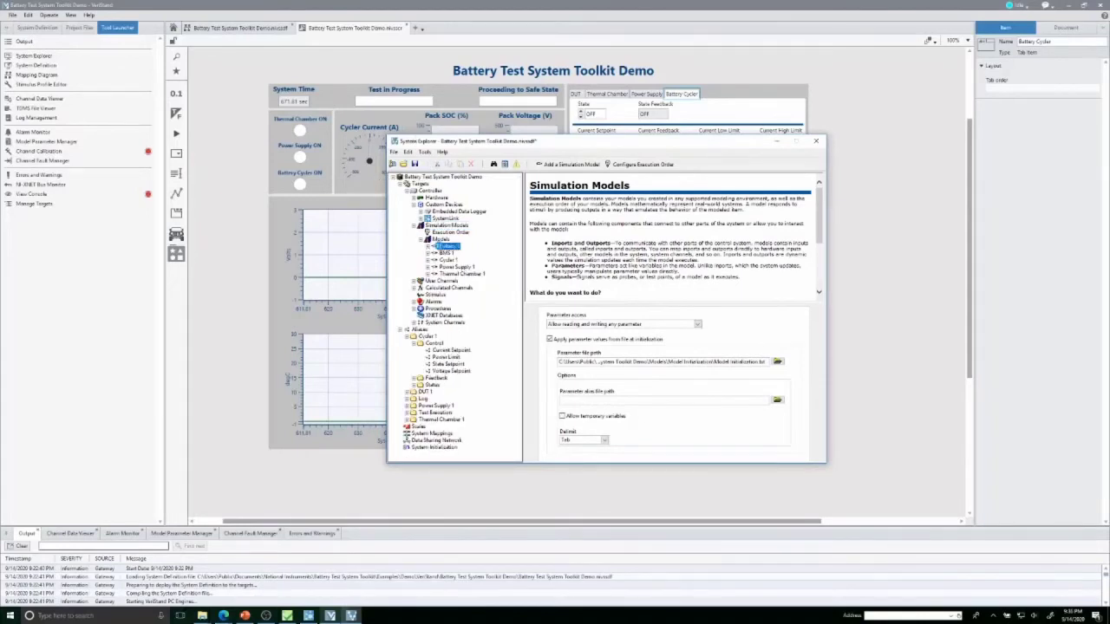
pyautogui.click(445, 252)
pyautogui.click(447, 259)
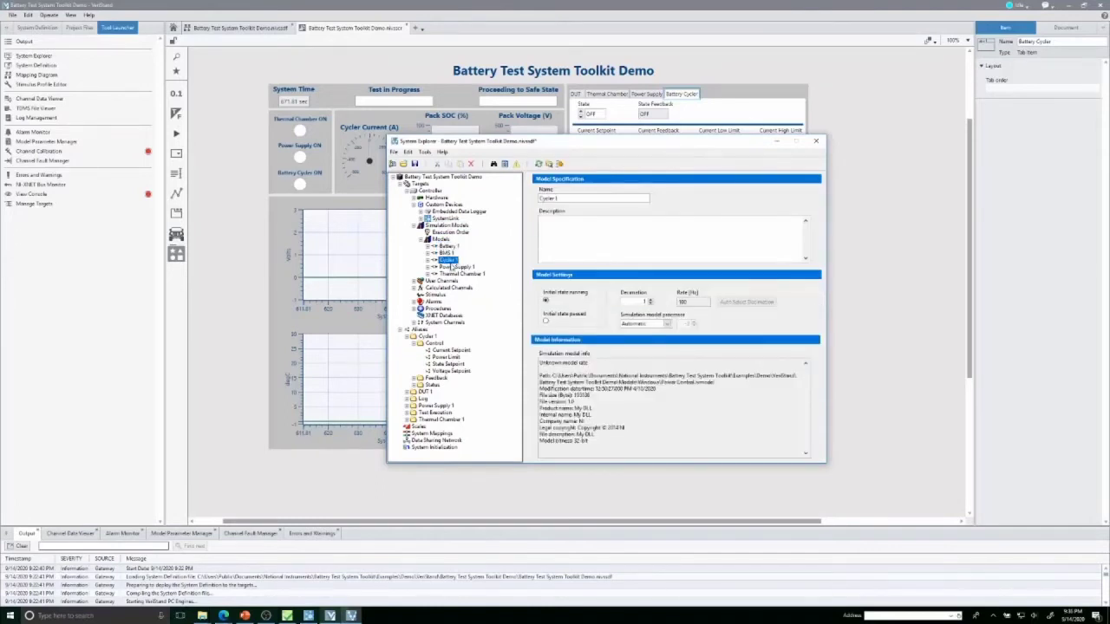
pyautogui.click(453, 267)
pyautogui.click(468, 274)
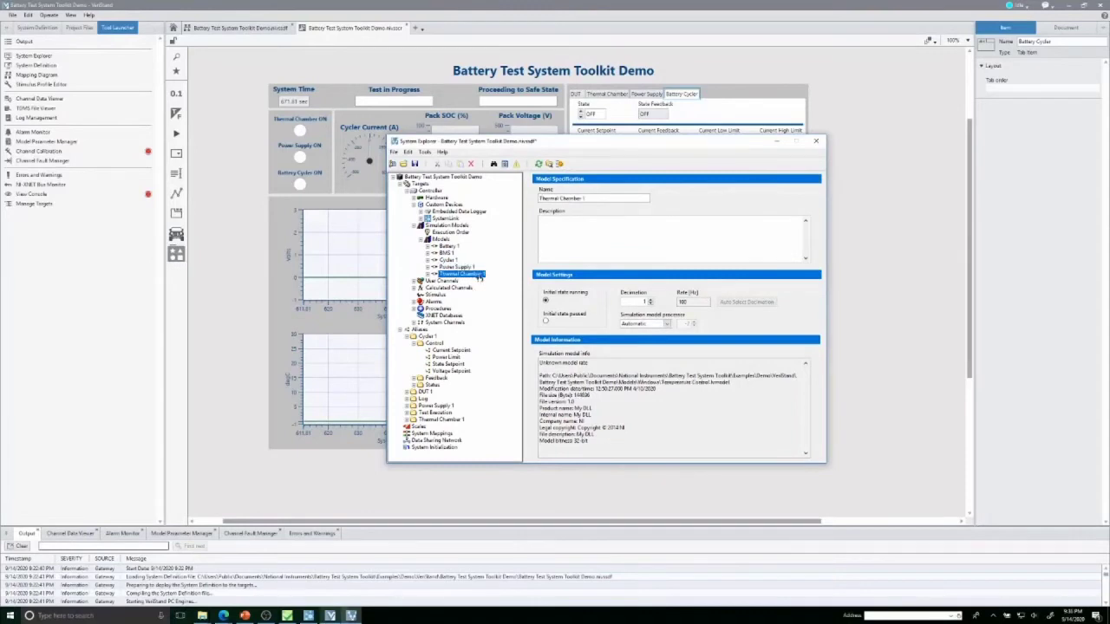
pyautogui.click(429, 253)
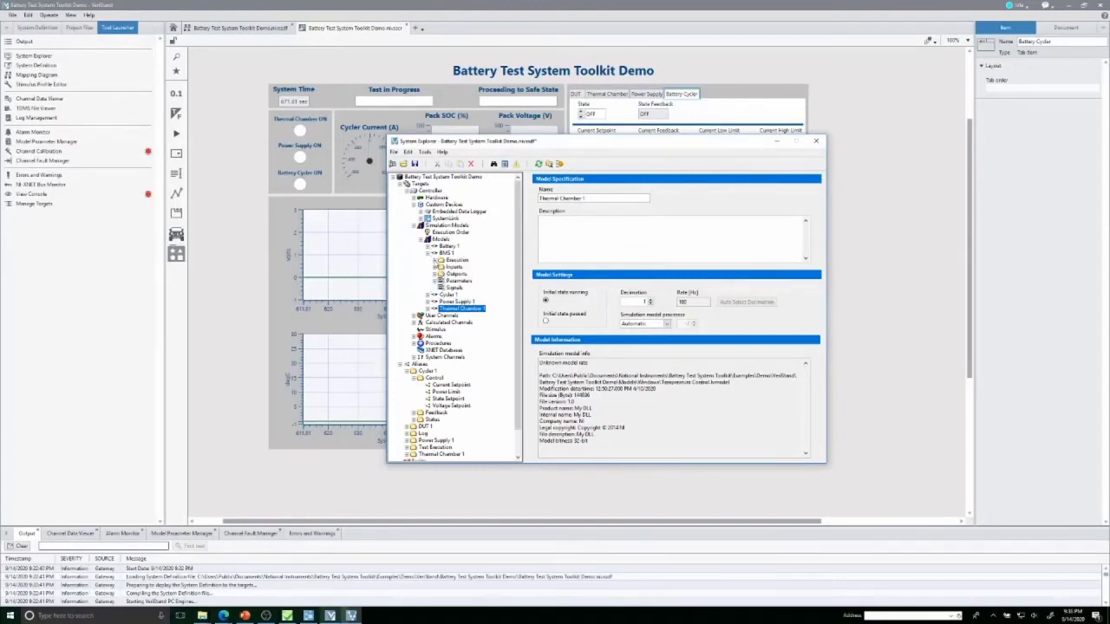
# - Inspect the BMS 1 model's execution channels, inports and outports, and collapse the Models tree
pyautogui.click(435, 260)
pyautogui.click(436, 295)
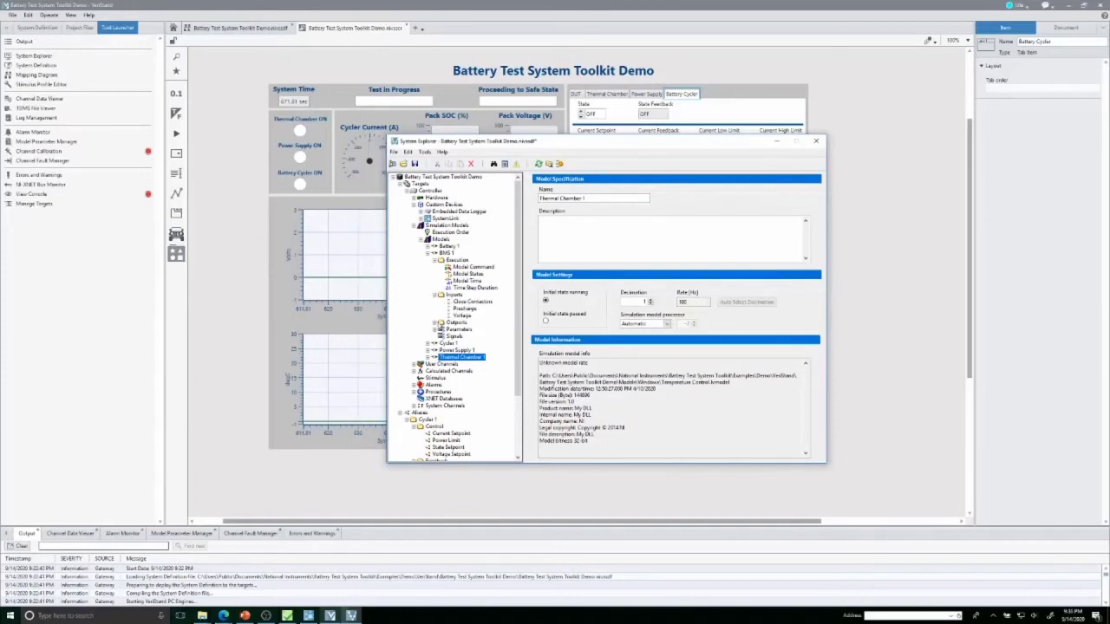
pyautogui.click(436, 323)
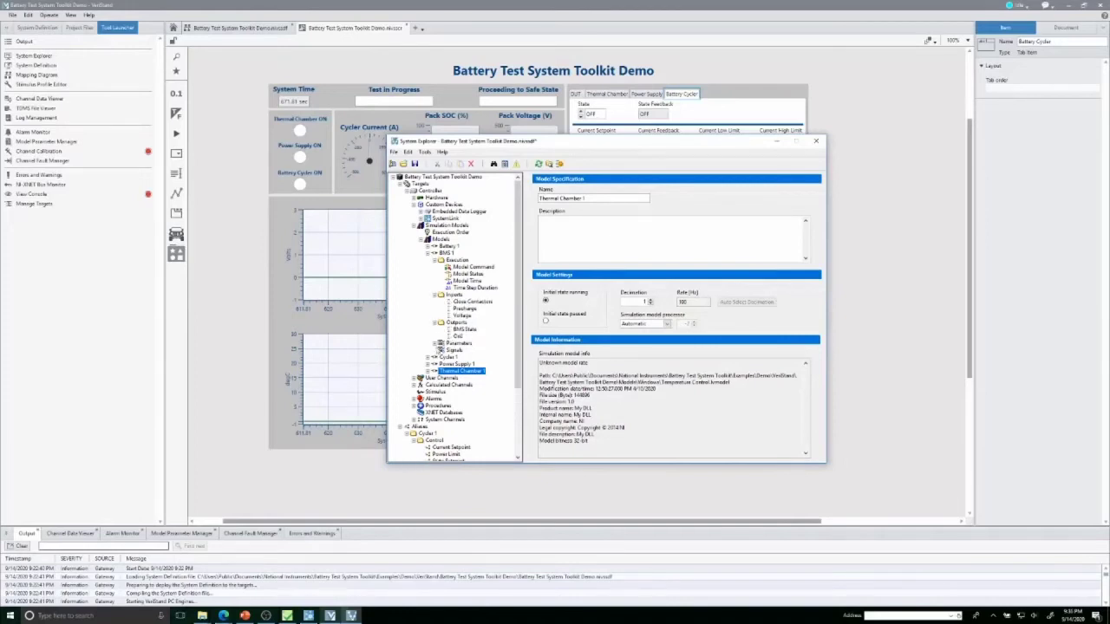
pyautogui.click(435, 261)
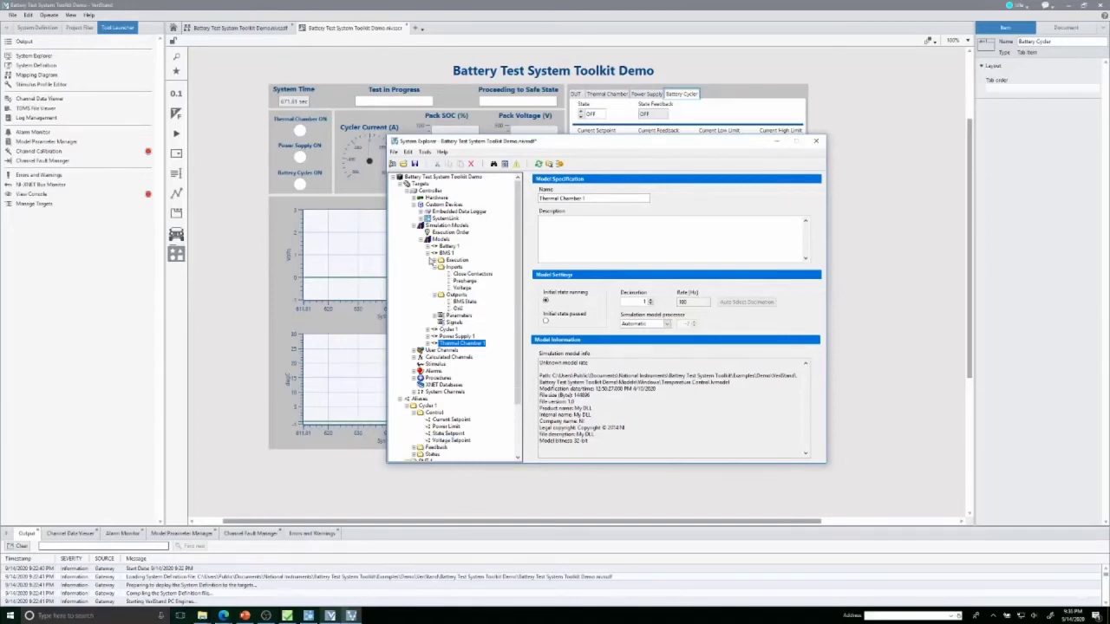
pyautogui.click(420, 239)
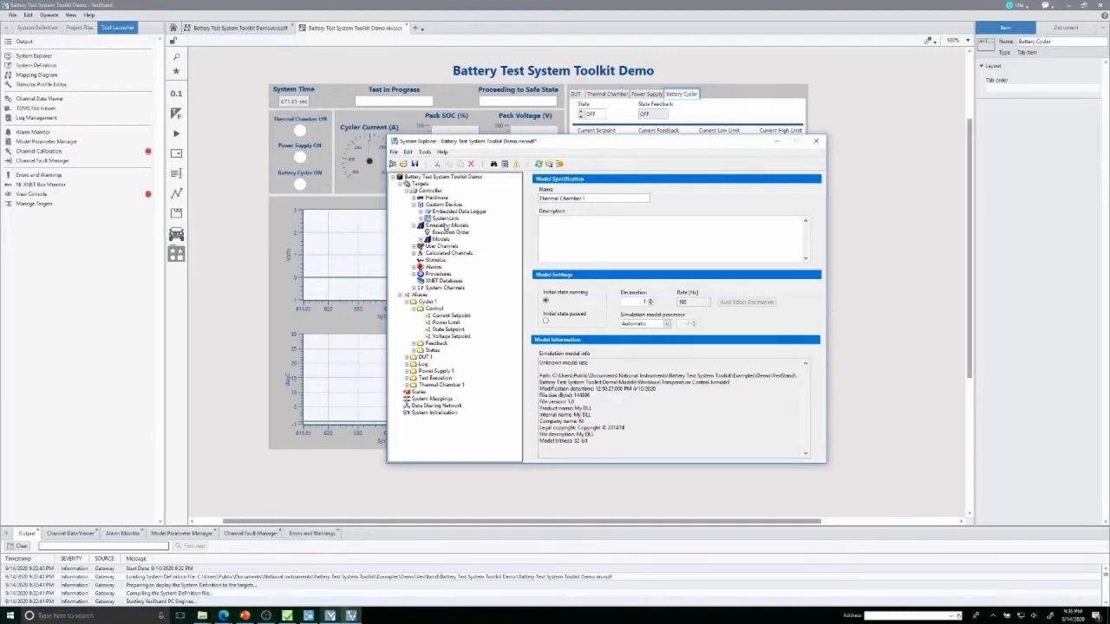
# - Review the Aliases list, the channel linked to Cycler 1's Current Setpoint alias, and the Simulation Models settings
pyautogui.click(419, 296)
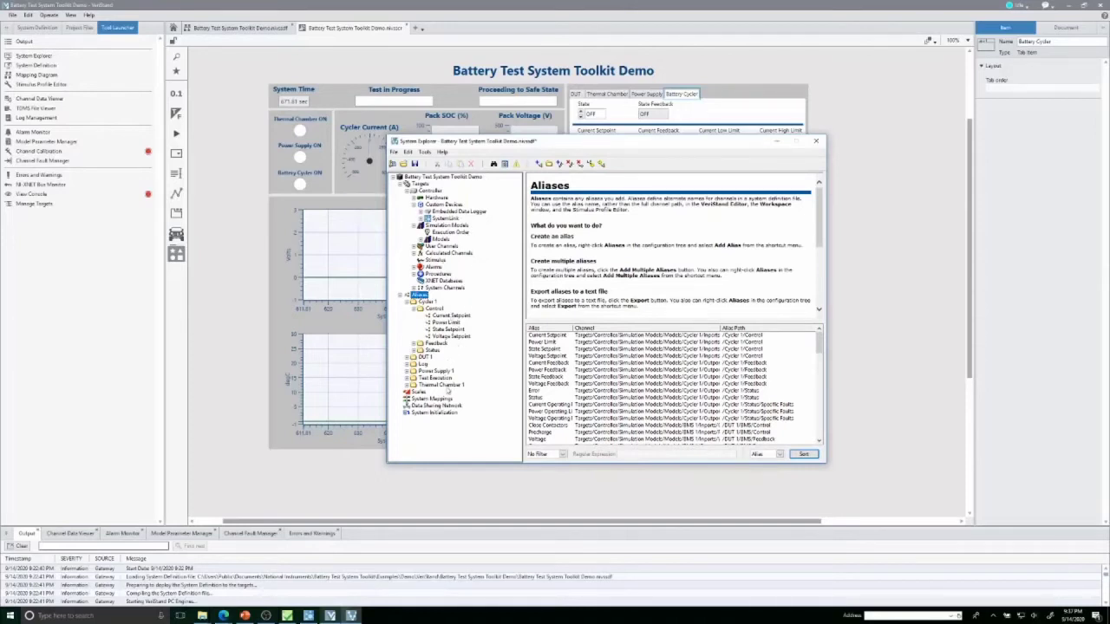
pyautogui.click(448, 315)
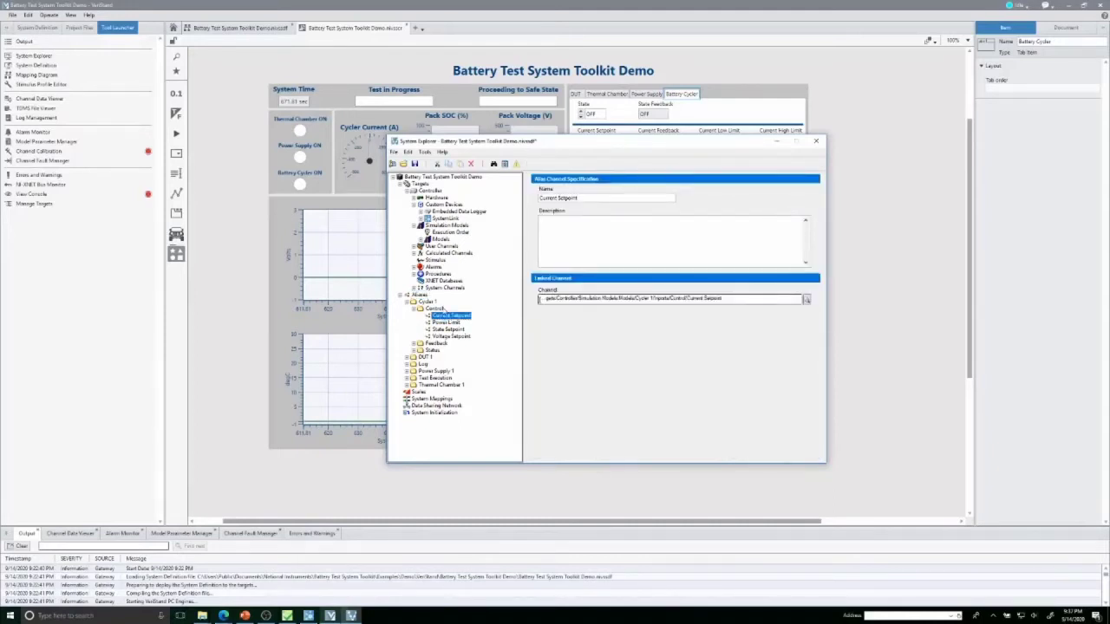
pyautogui.click(450, 226)
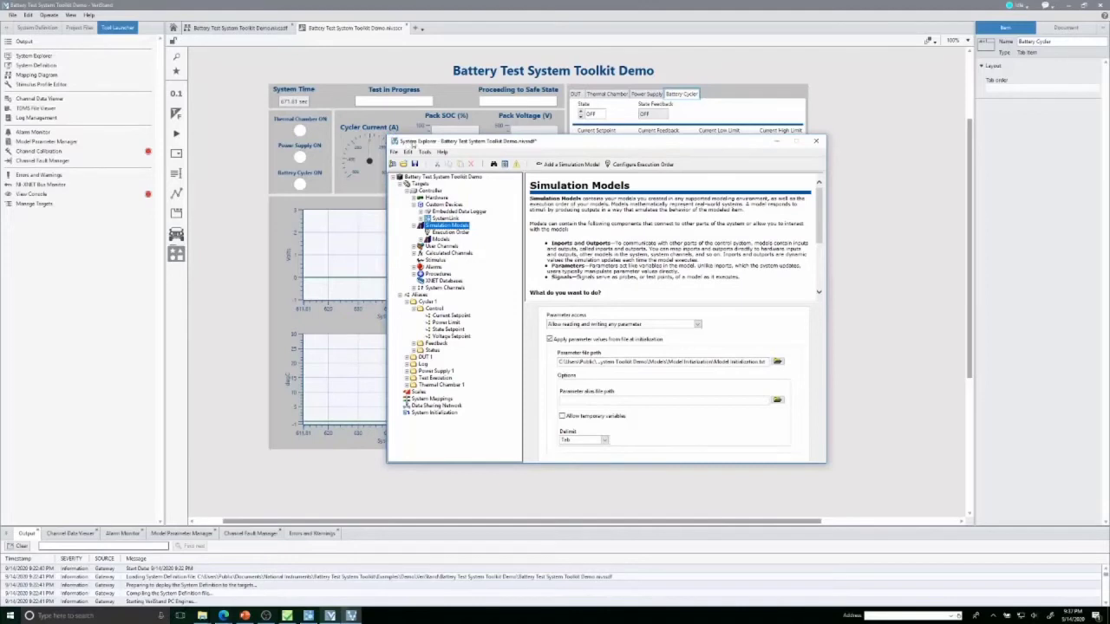
# - Close the System Explorer and deploy the Battery Test System Toolkit Demo project to connect to its target
pyautogui.click(778, 141)
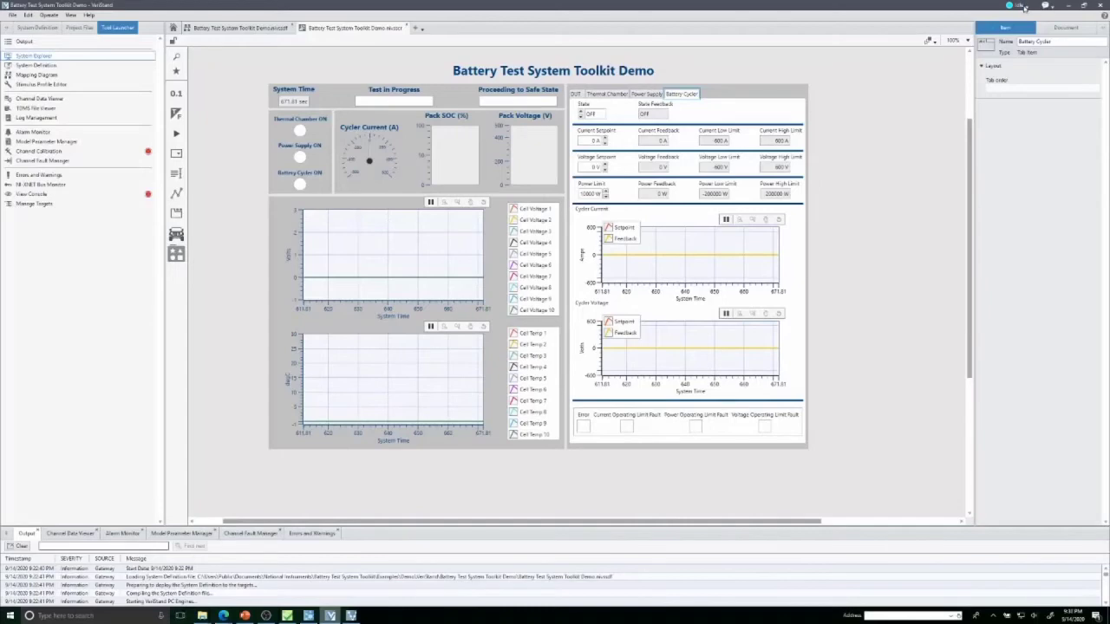
pyautogui.click(351, 616)
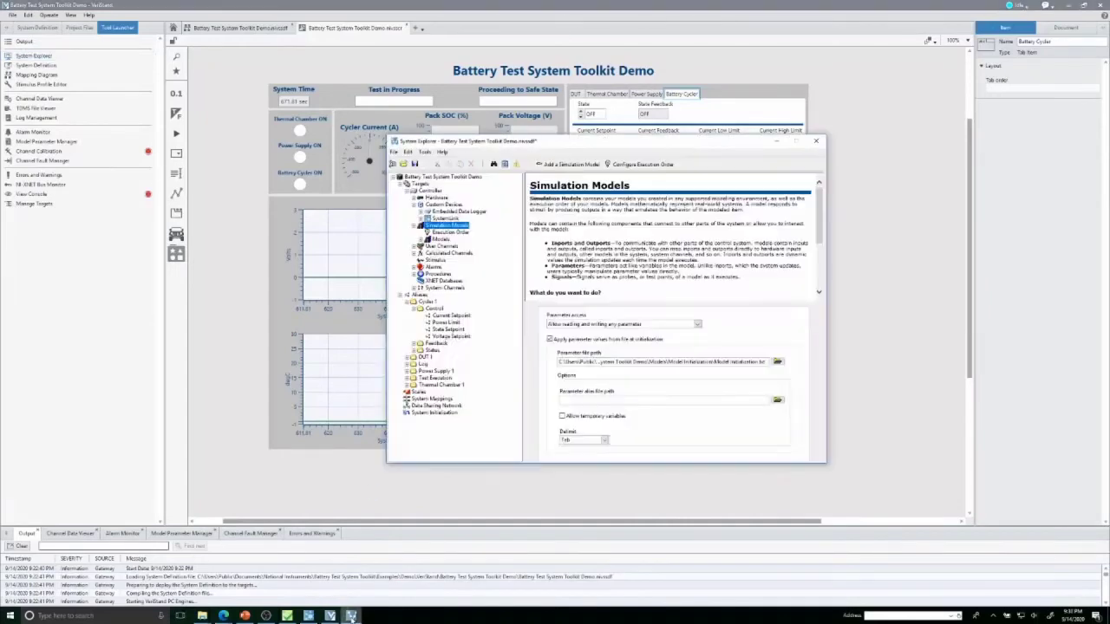
pyautogui.click(819, 141)
pyautogui.click(586, 325)
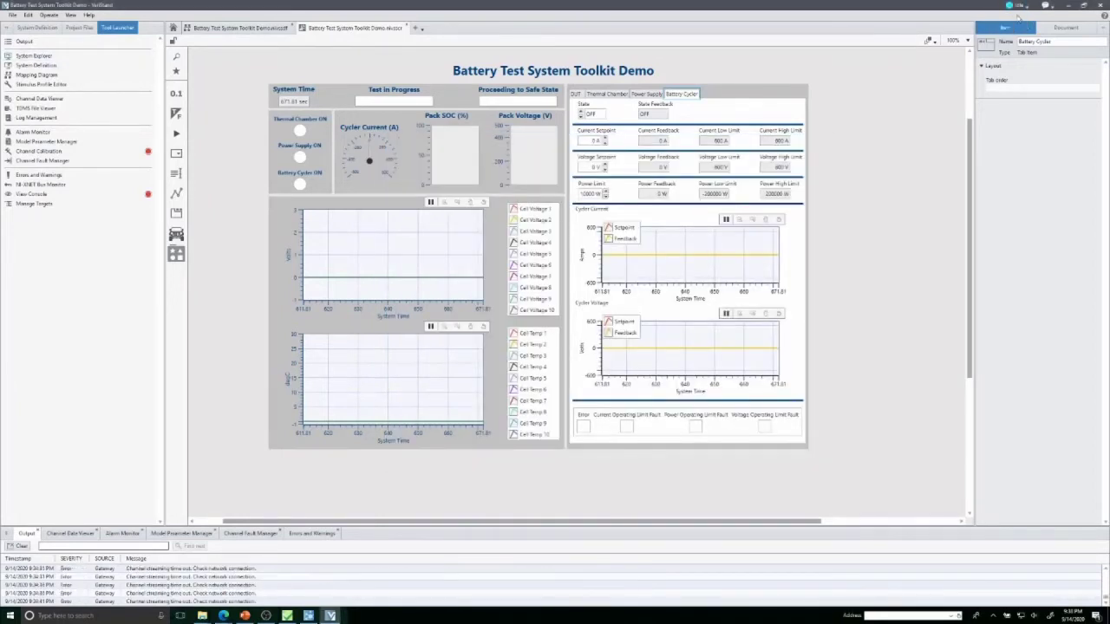
pyautogui.click(1019, 15)
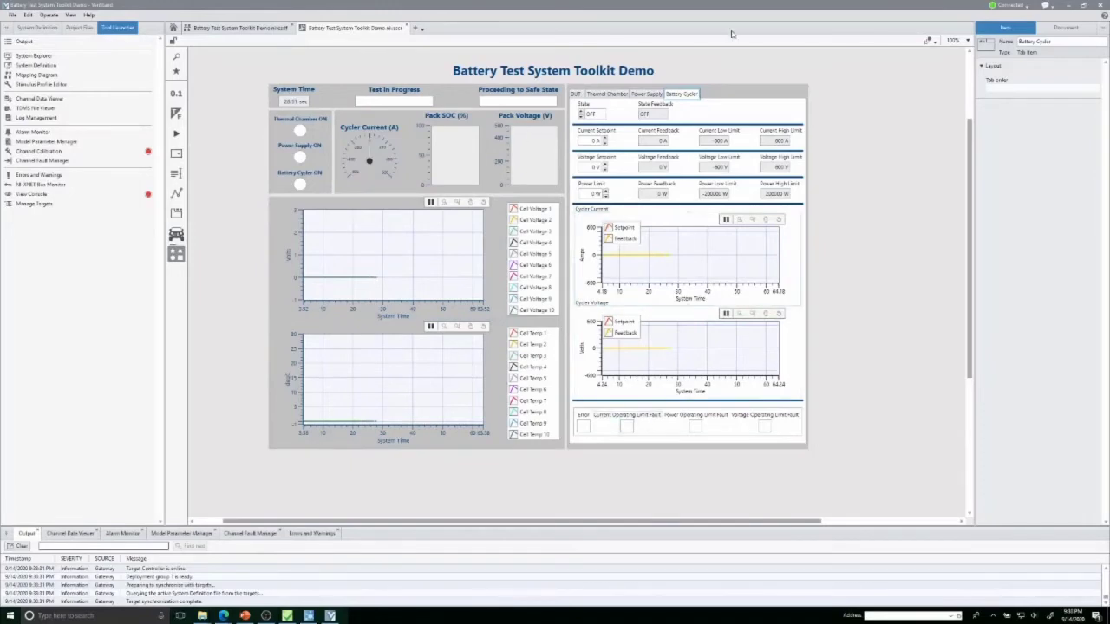
# - Shrink the VeriStand window to sit beside TestStand, collapse its item configuration pane, and bring the pack status indicators and charts into view
pyautogui.moveTo(733, 5); pyautogui.dragTo(718, 155)
pyautogui.moveTo(695, 65); pyautogui.dragTo(569, 24)
pyautogui.moveTo(944, 153); pyautogui.dragTo(972, 149)
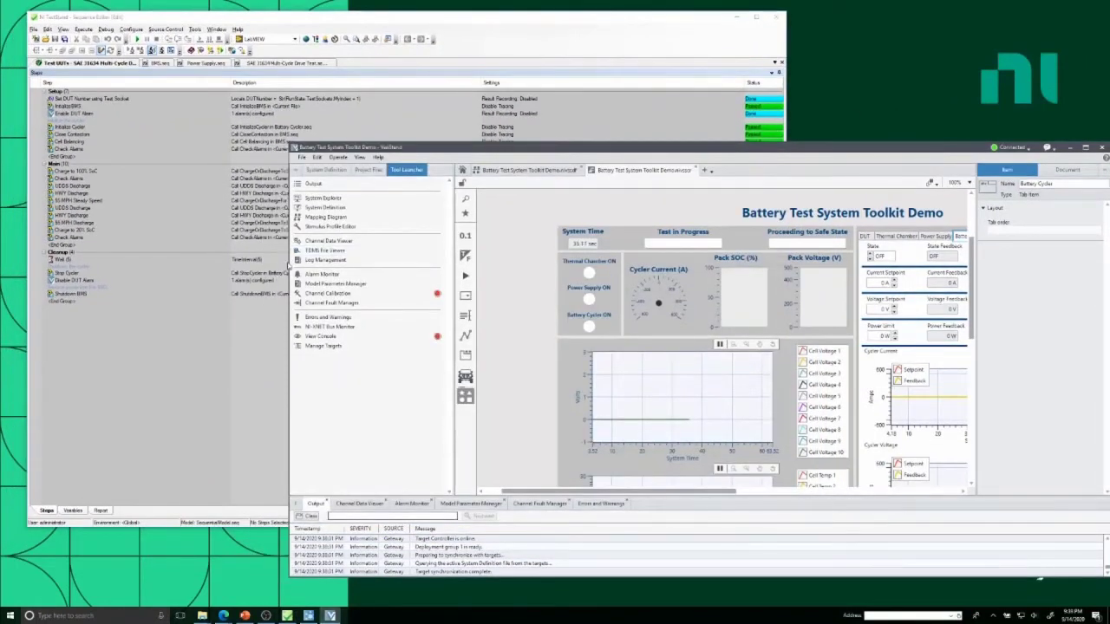
pyautogui.moveTo(288, 260); pyautogui.dragTo(655, 274)
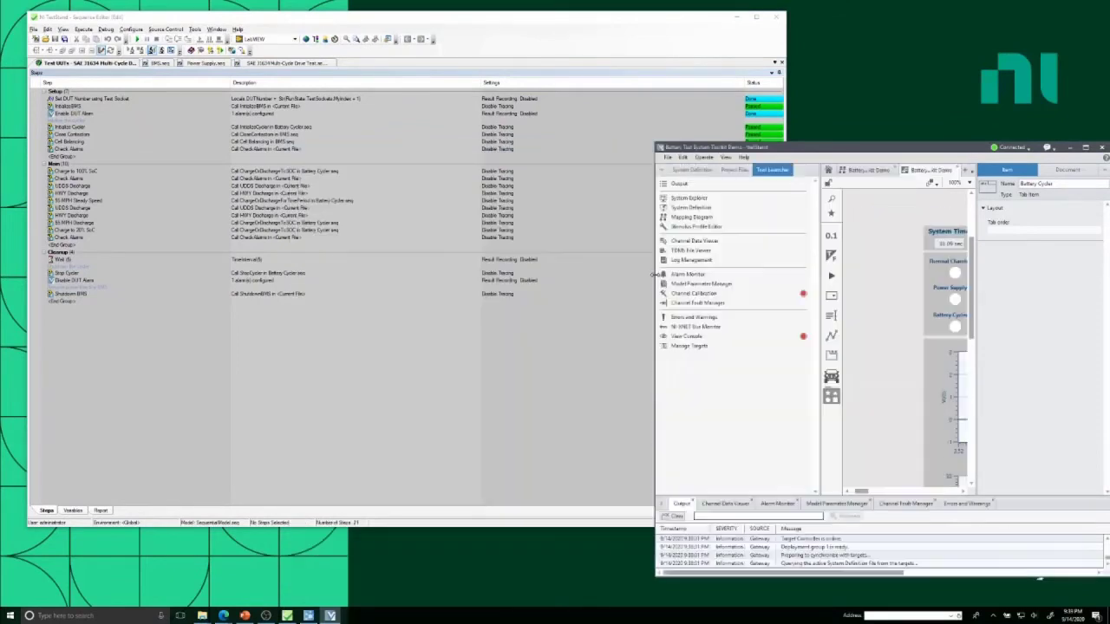
pyautogui.click(1103, 170)
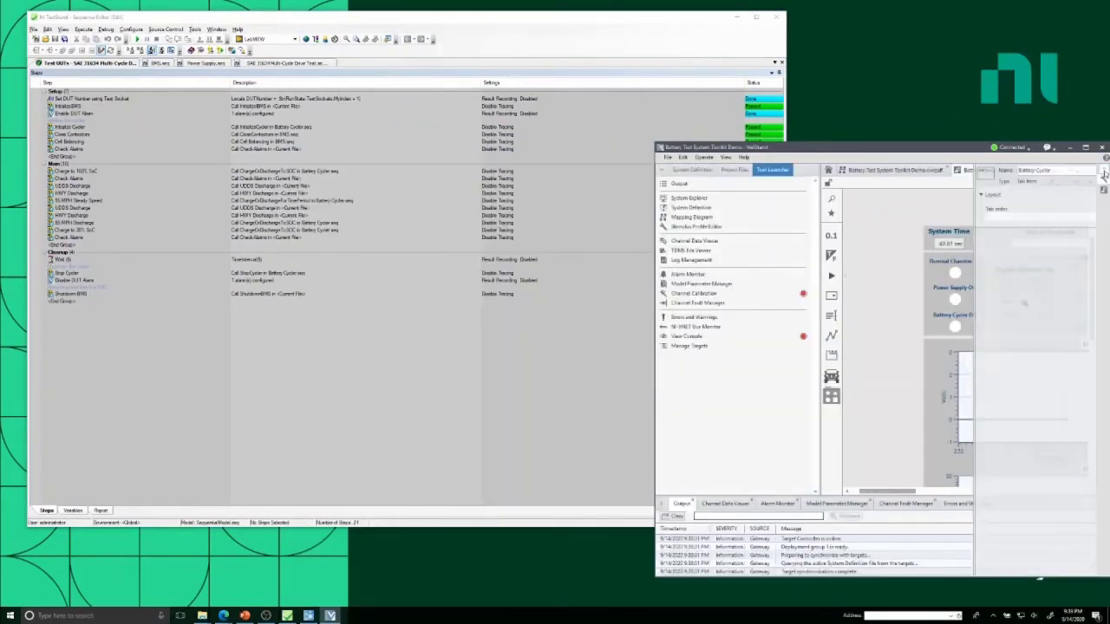
pyautogui.moveTo(898, 494)
pyautogui.mouseDown()
pyautogui.moveTo(930, 492)
pyautogui.moveTo(912, 492)
pyautogui.mouseUp()
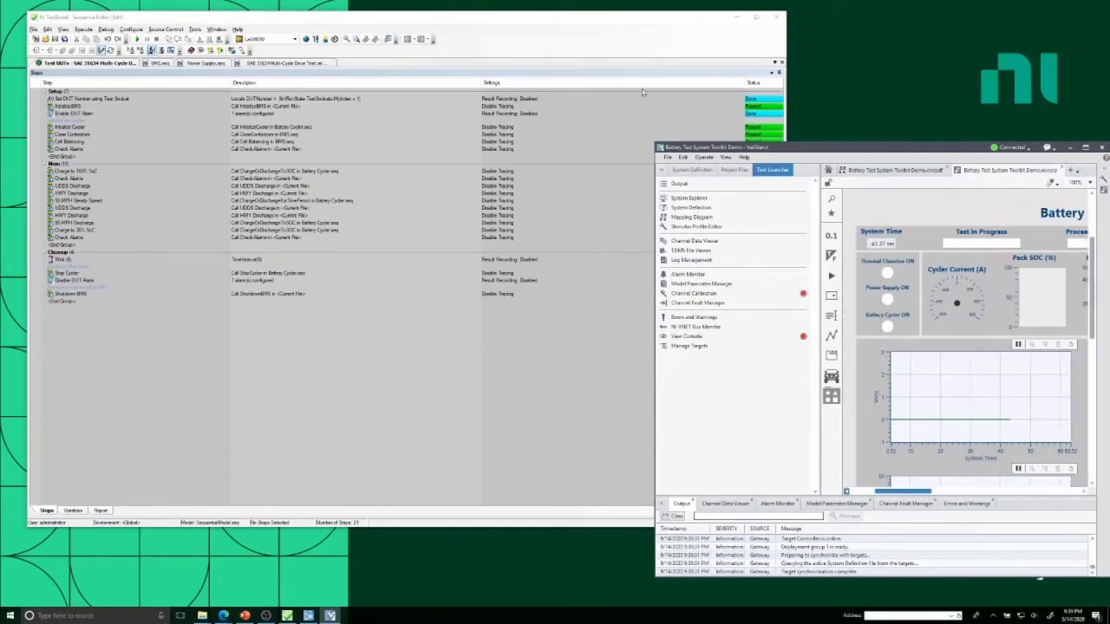
# - Switch to TestStand and run the SAE J1634 Multi-Cycle Drive Test with Test UUTs, leaving the UUT serial number blank
pyautogui.click(198, 141)
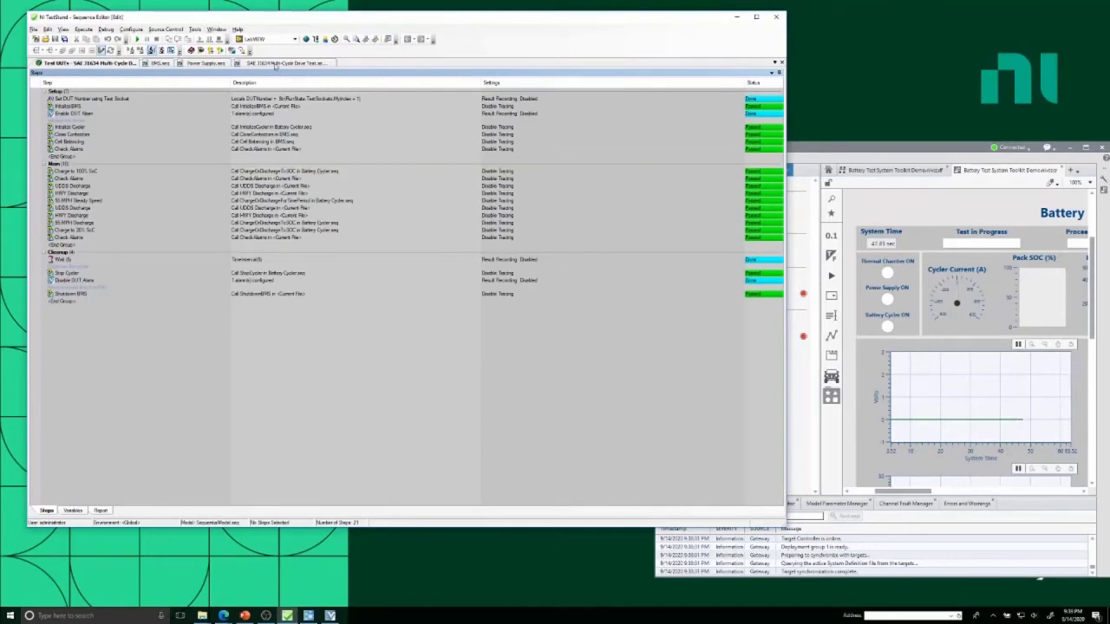
pyautogui.click(275, 65)
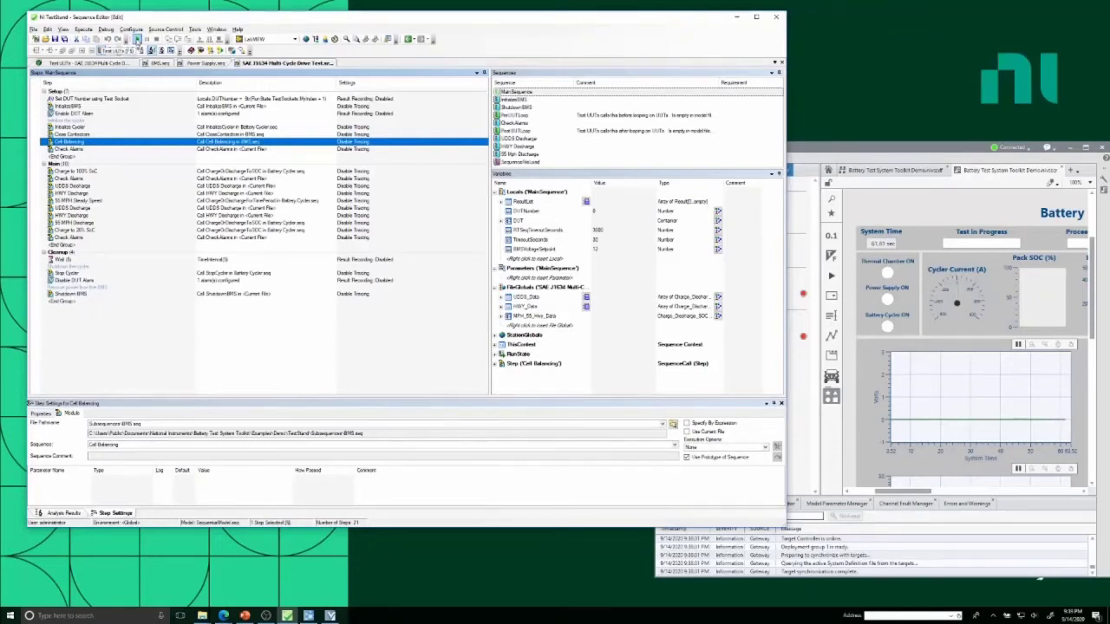
pyautogui.click(136, 40)
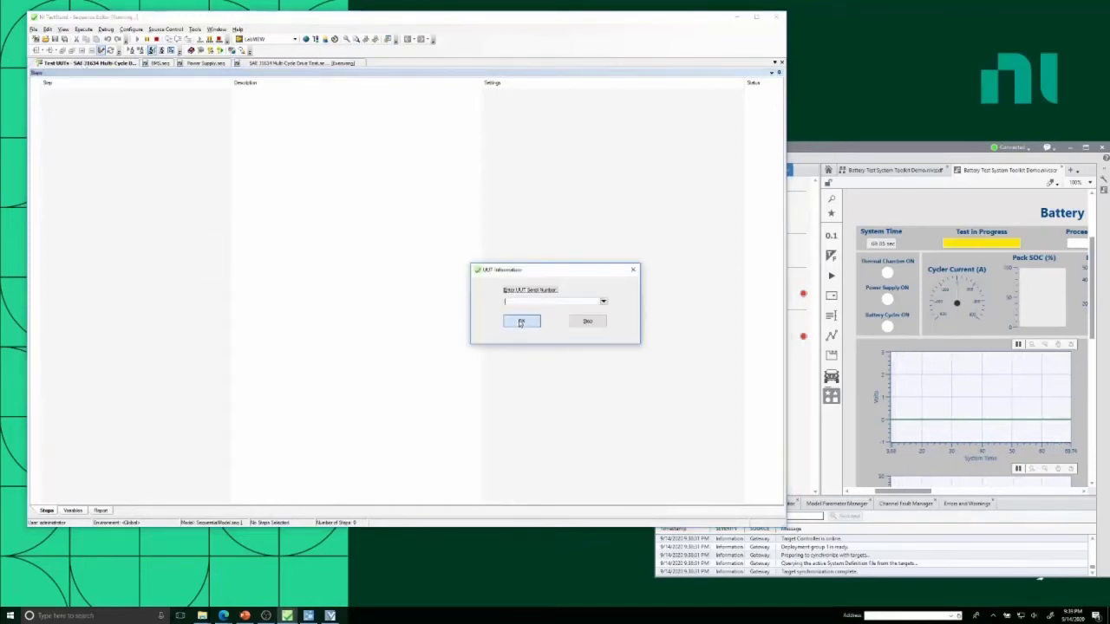
pyautogui.click(521, 323)
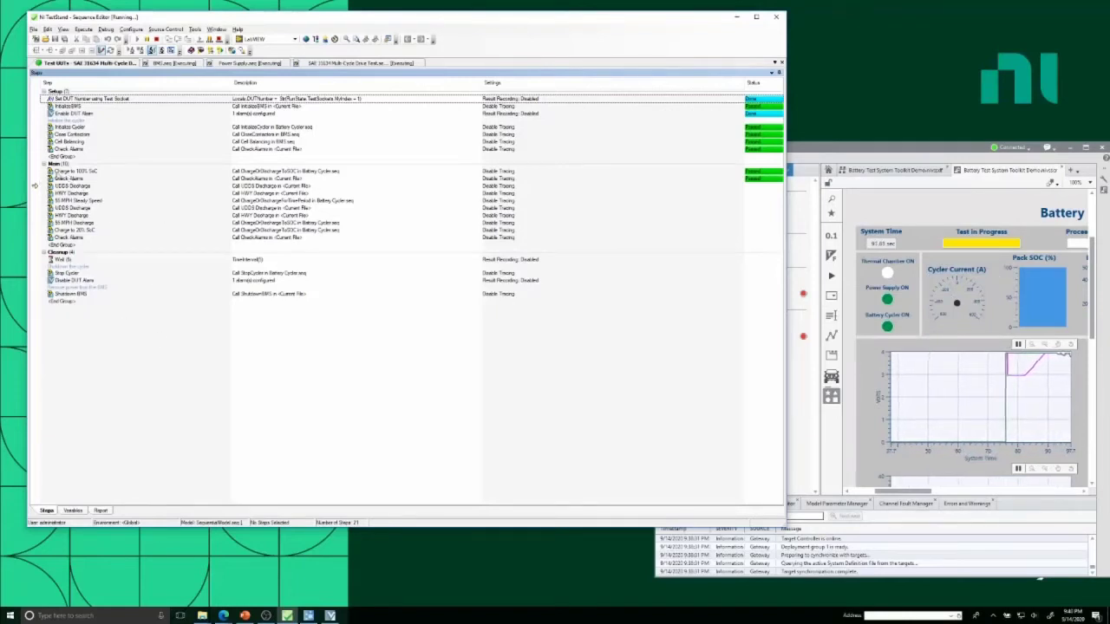
# - Check the Battery Cycler's live setpoints, feedback and charts in VeriStand, and return to the running TestStand sequence
pyautogui.moveTo(934, 491); pyautogui.dragTo(990, 503)
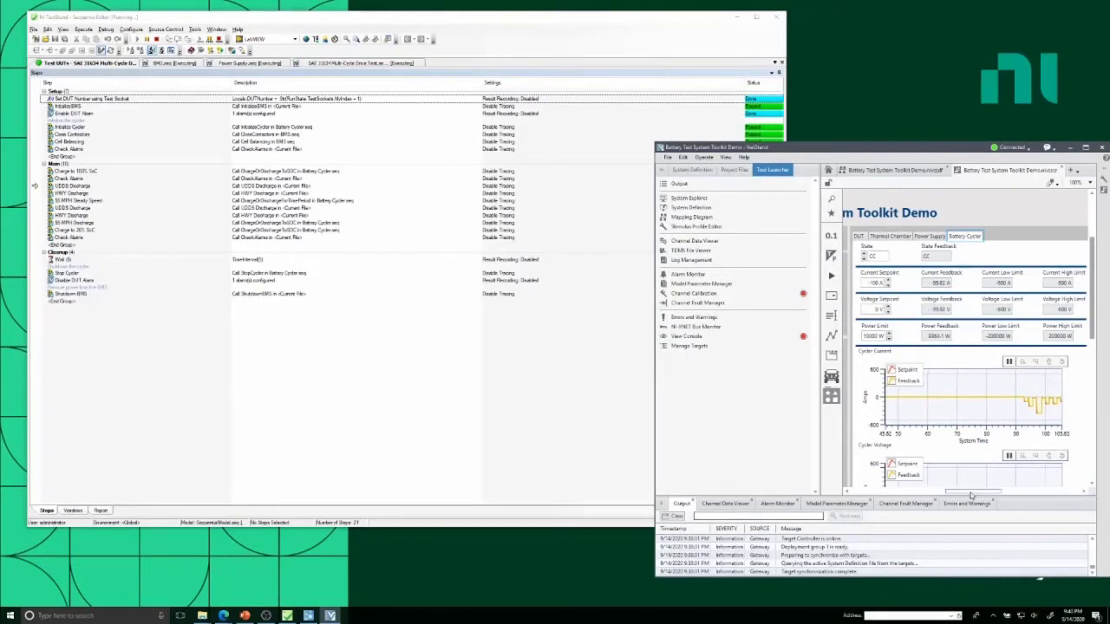
pyautogui.moveTo(967, 496); pyautogui.dragTo(892, 480)
pyautogui.click(337, 24)
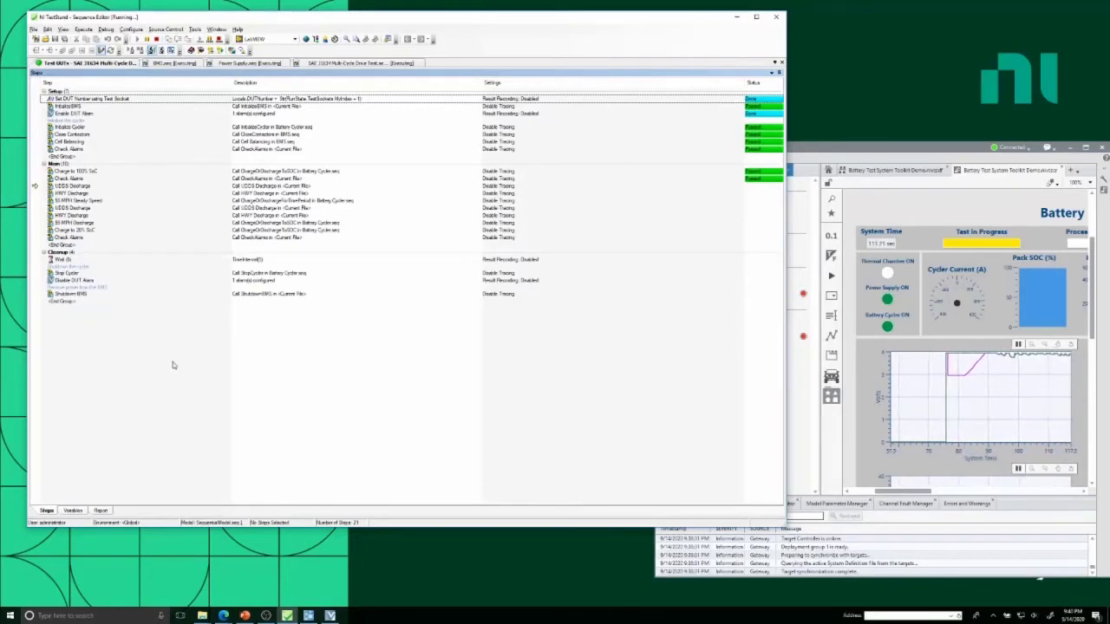
# - Review the UUT report's step results during the test run and compare them with the live cell voltage chart in VeriStand
pyautogui.click(102, 511)
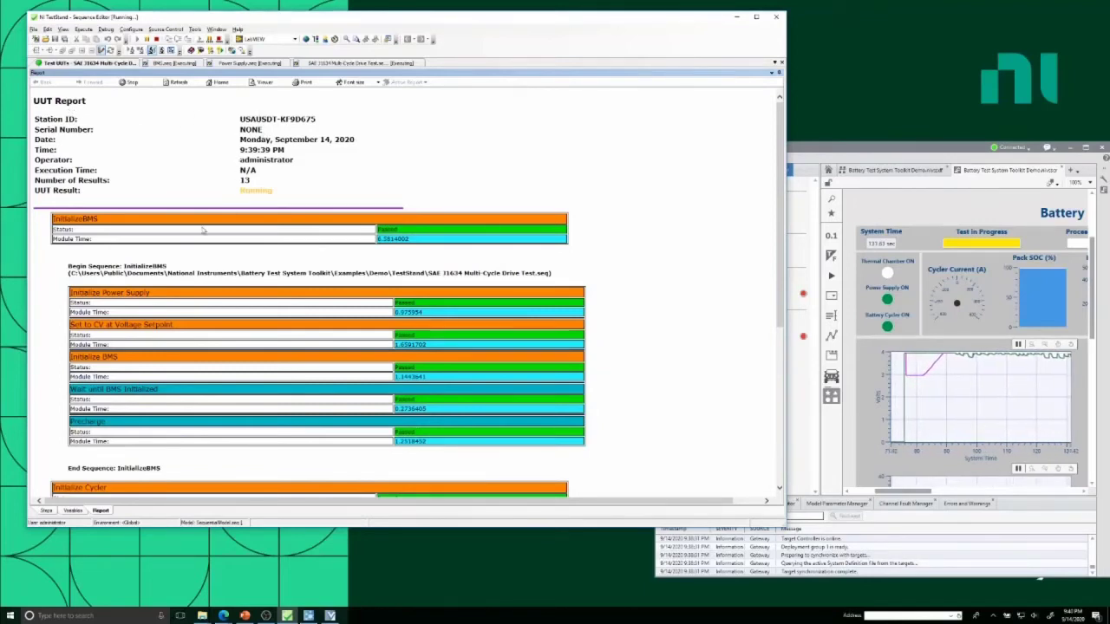
pyautogui.scroll(-5, 388, 413)
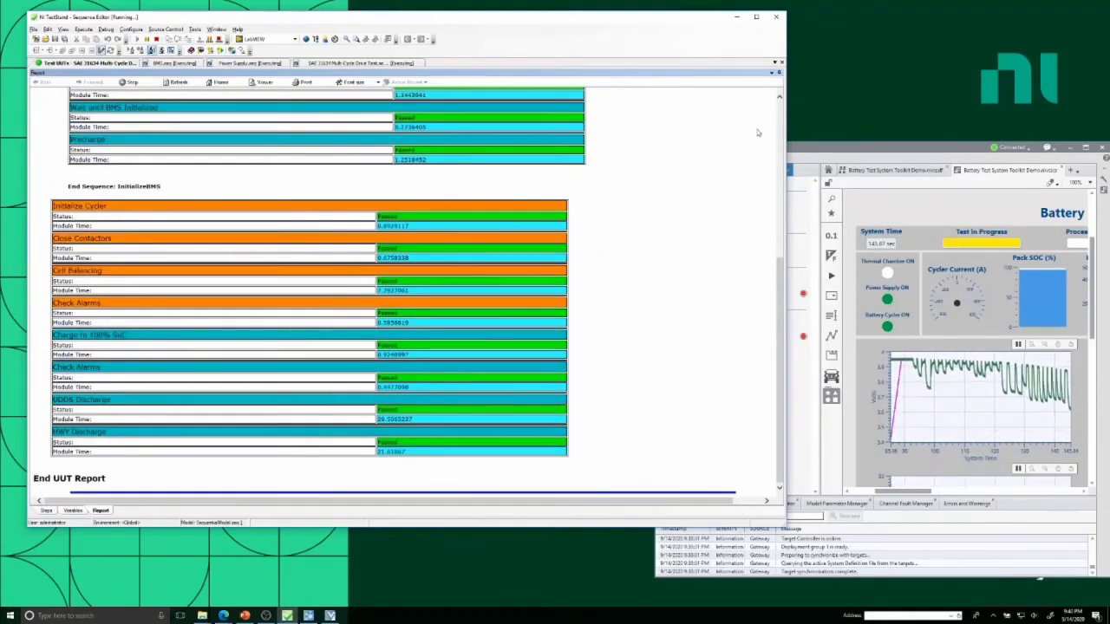
pyautogui.click(828, 150)
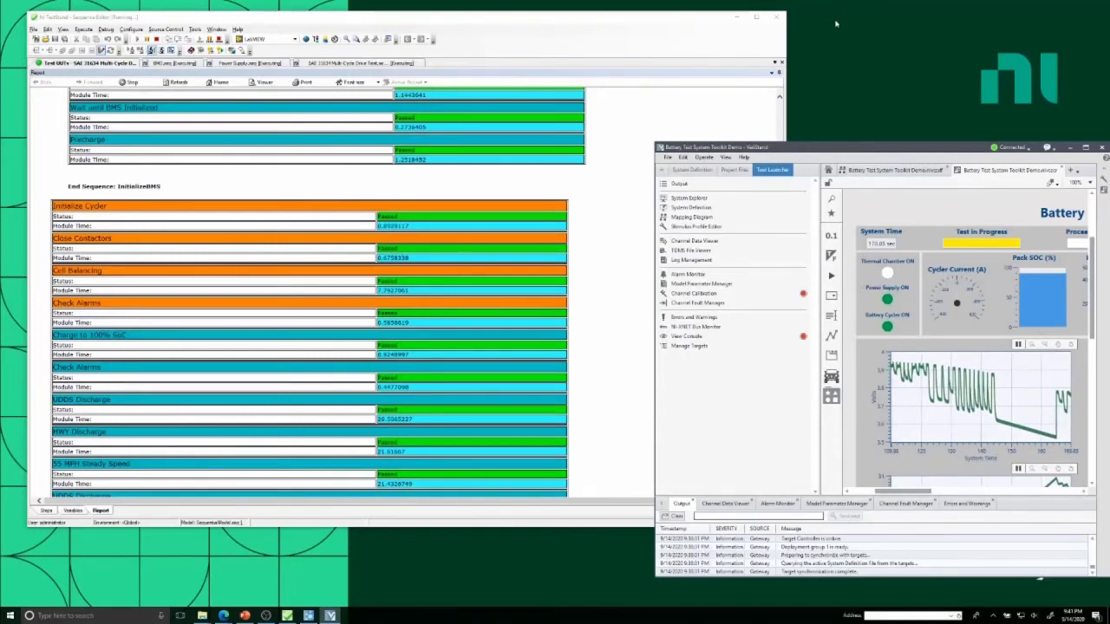
pyautogui.click(650, 28)
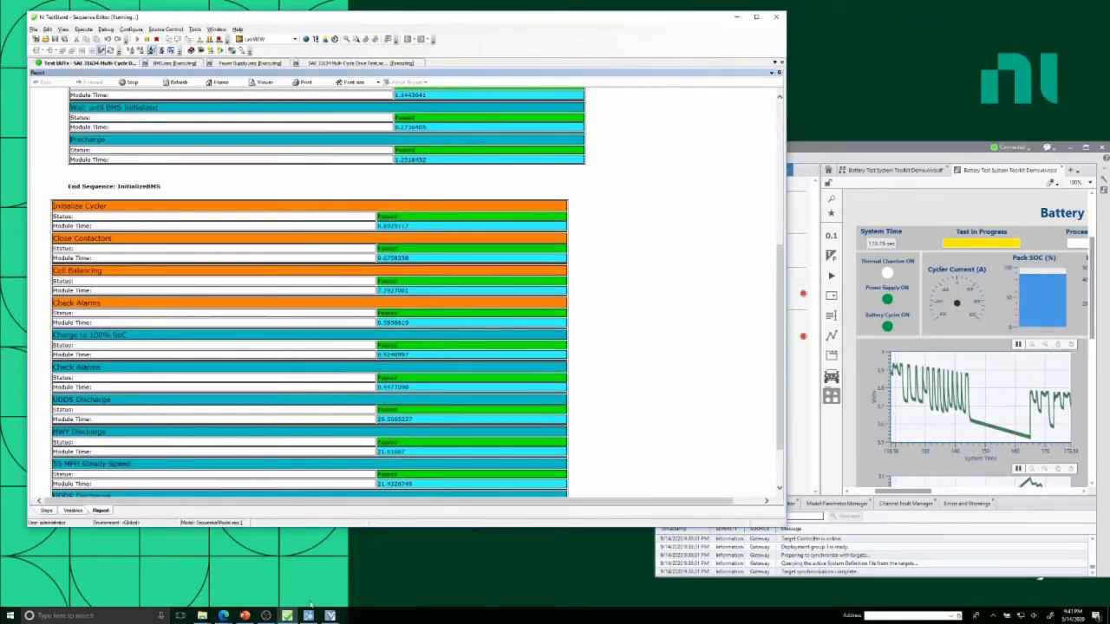
# - Check the server connection in NI SystemLink Client, minimize it, and switch to the SystemLink web page in the browser
pyautogui.click(307, 614)
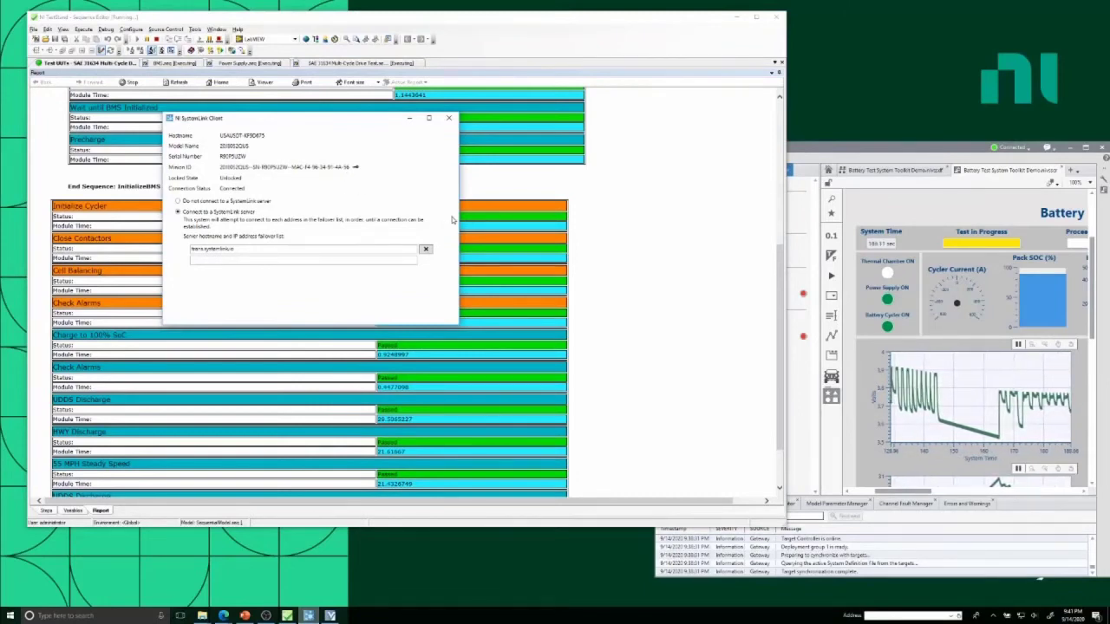
pyautogui.click(414, 123)
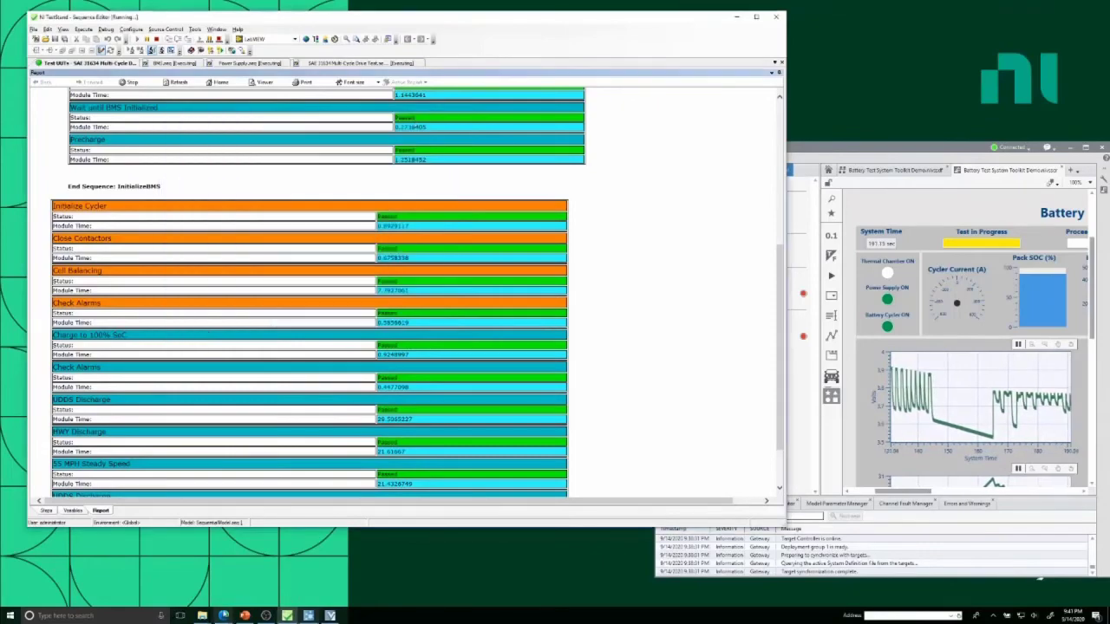
pyautogui.moveTo(223, 615)
pyautogui.click(217, 575)
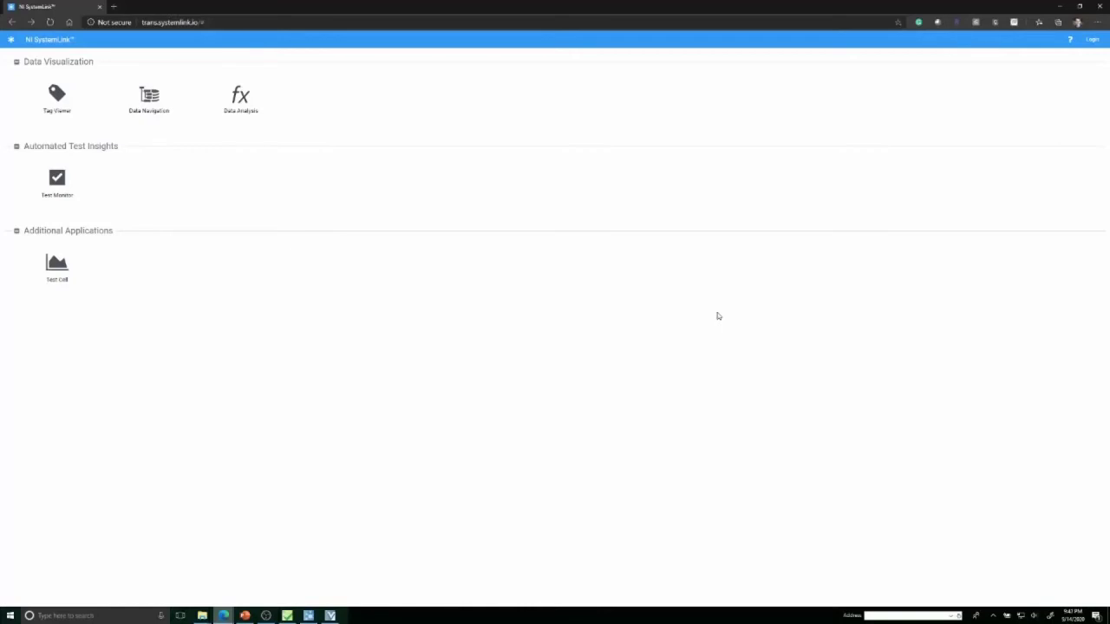
# - Log in to SystemLink using a saved account name and password
pyautogui.click(1083, 47)
pyautogui.click(553, 108)
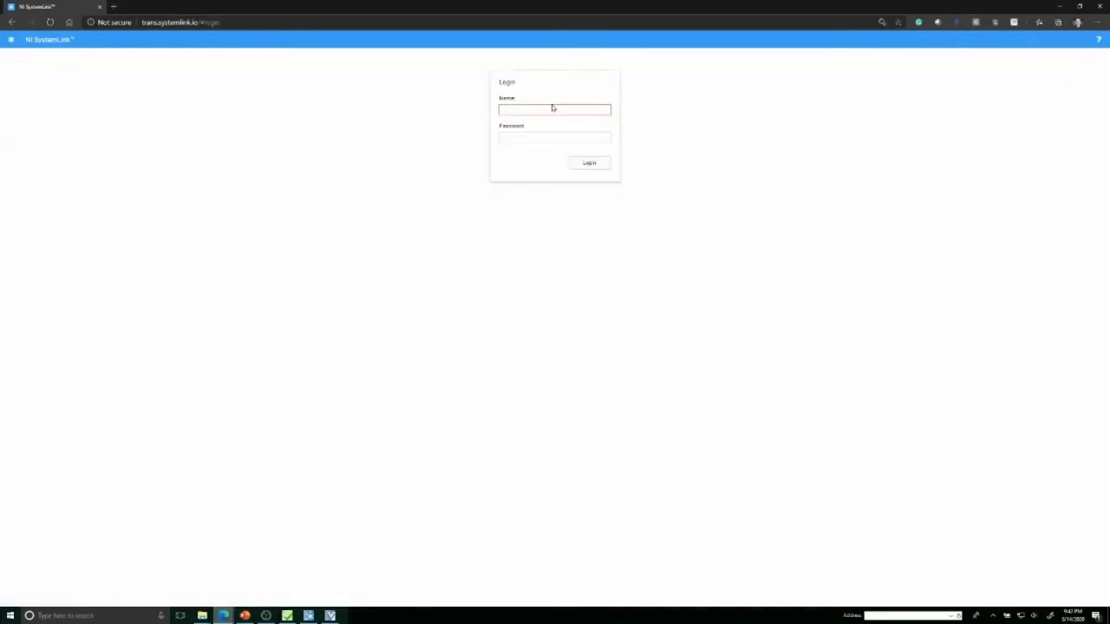
pyautogui.click(548, 110)
pyautogui.click(546, 121)
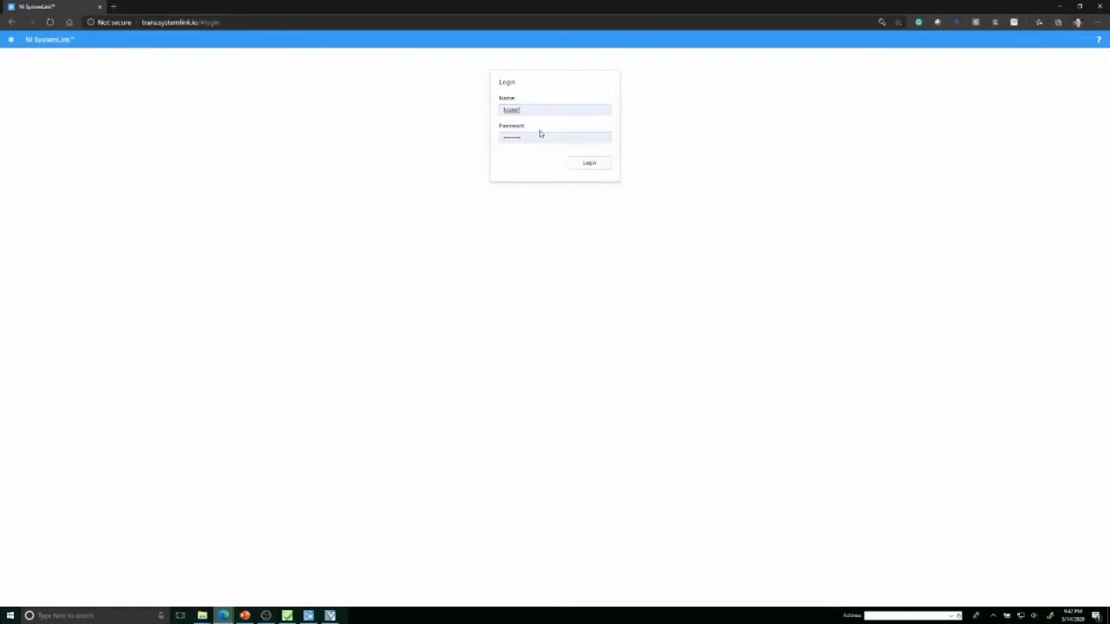
pyautogui.click(532, 111)
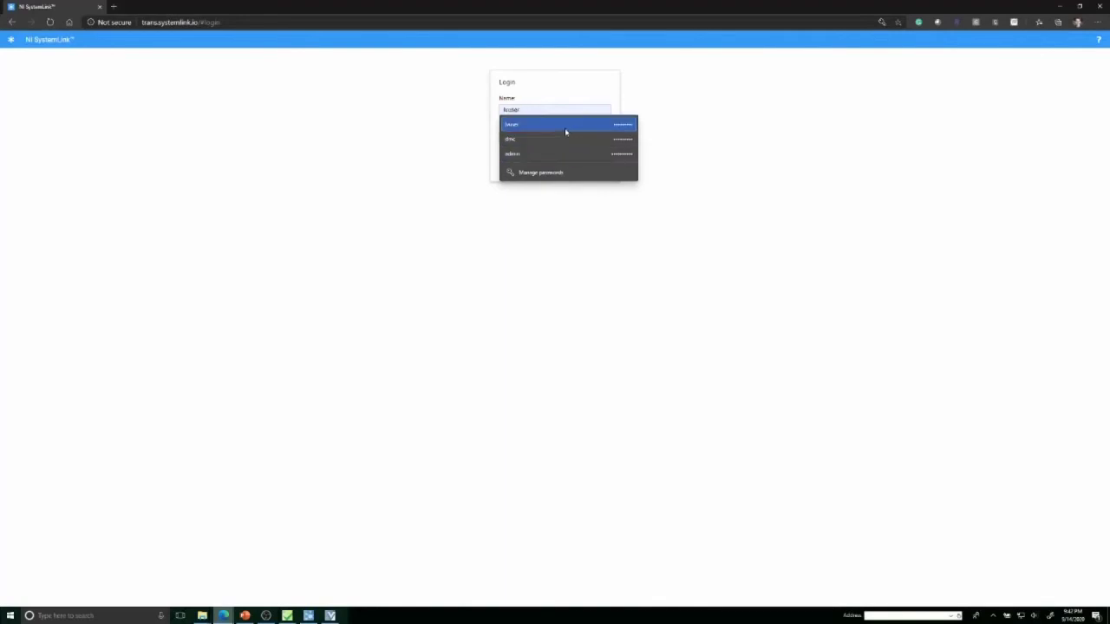
pyautogui.click(565, 131)
pyautogui.click(590, 166)
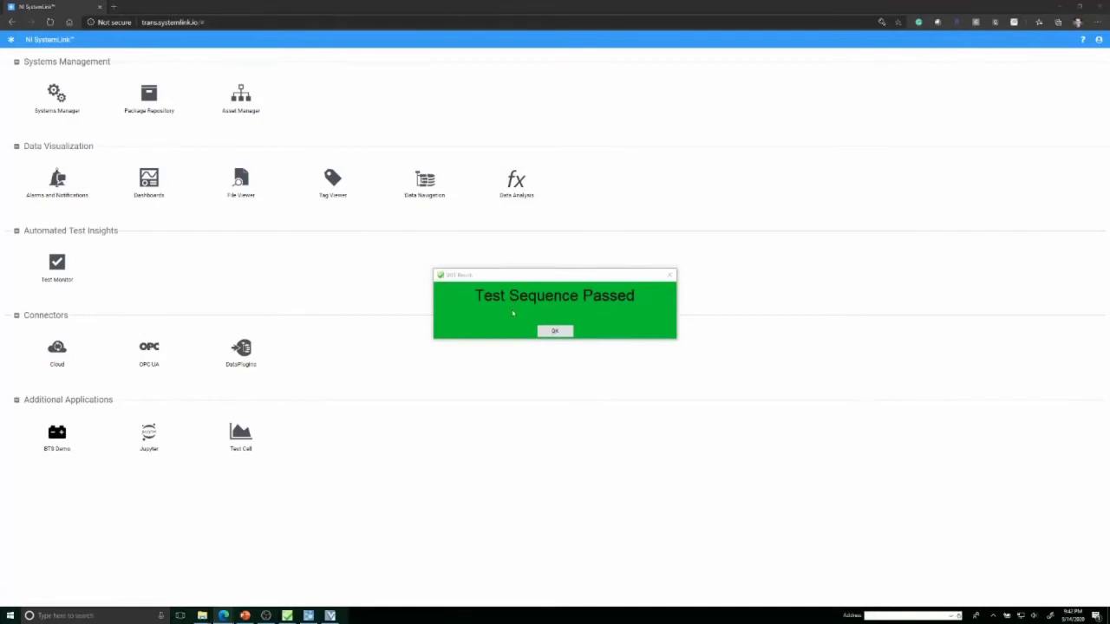
# - End the UUT test run without testing another unit, and open Systems Manager in SystemLink
pyautogui.click(547, 330)
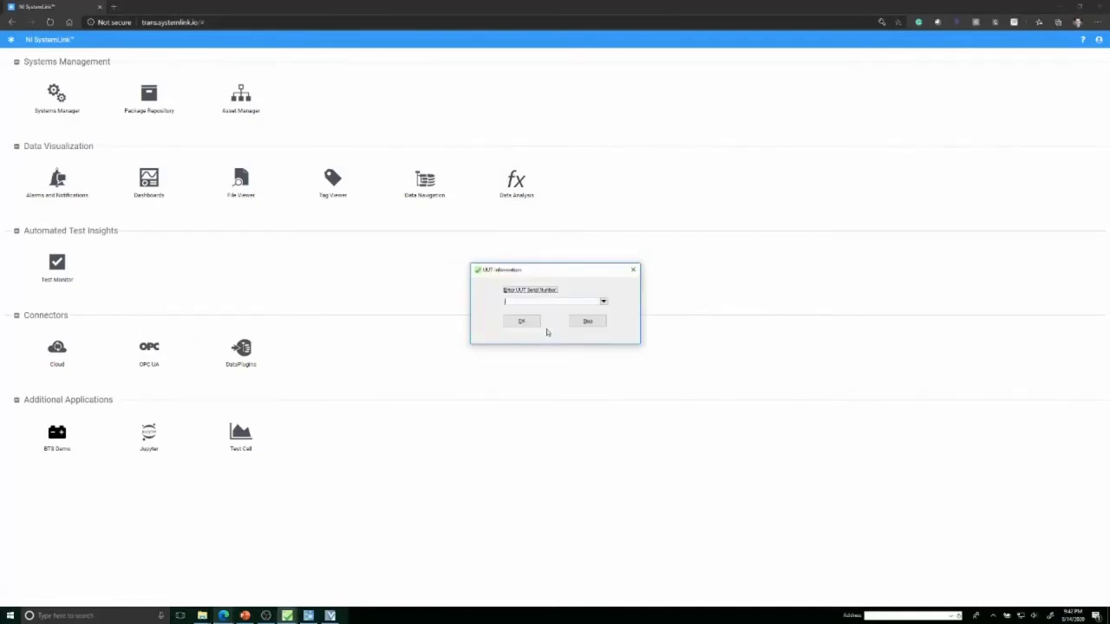
pyautogui.click(585, 321)
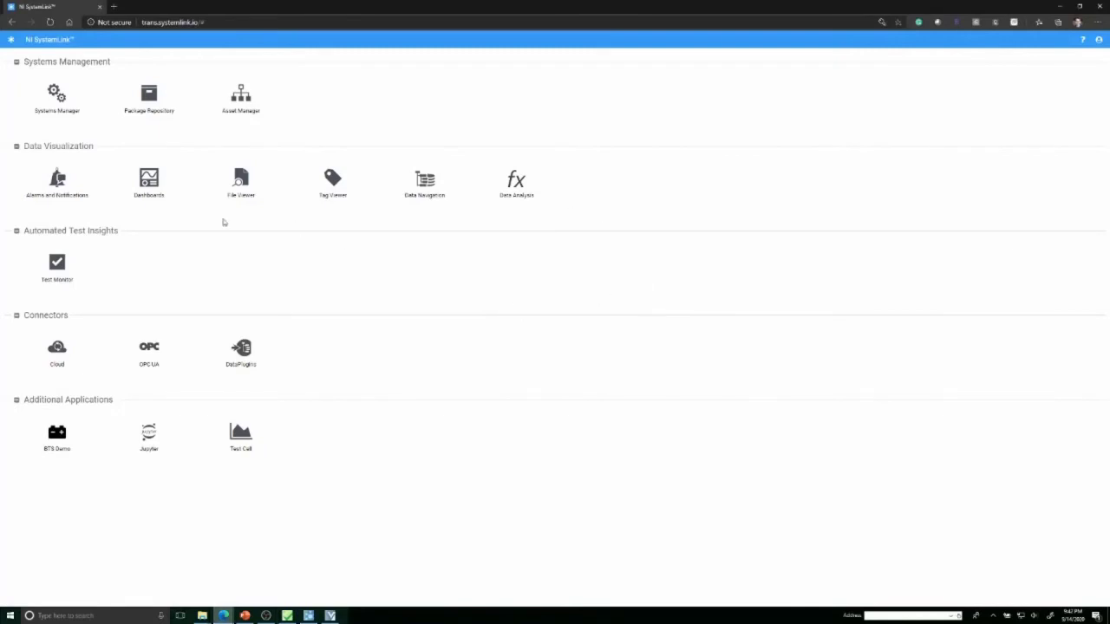
pyautogui.click(51, 91)
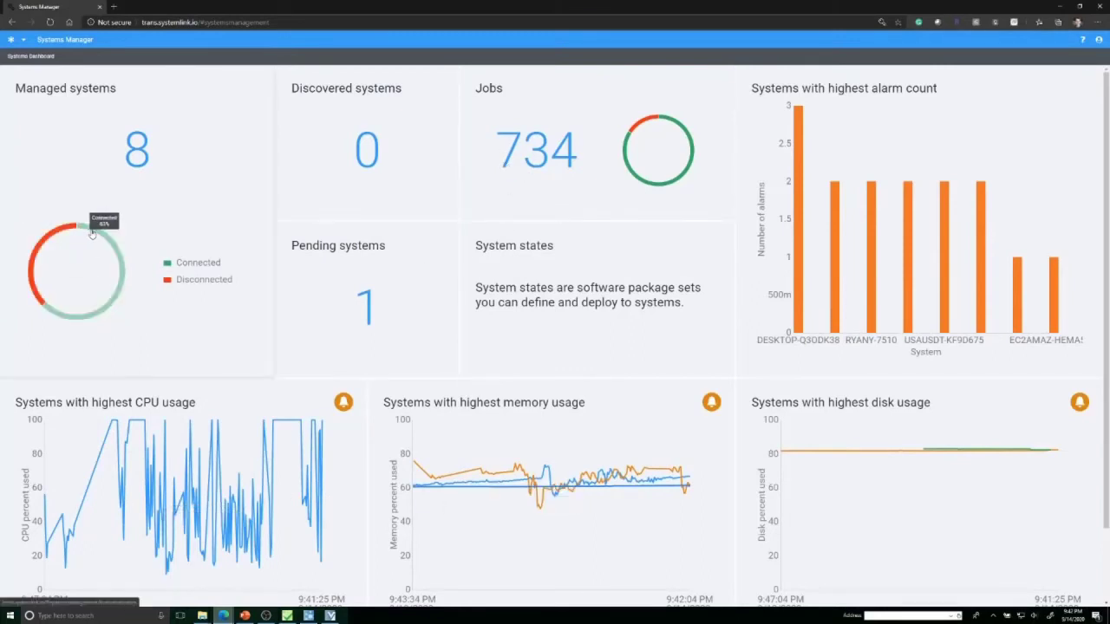
# - Review the list of managed systems with their connection states, and return to the systems dashboard
pyautogui.click(128, 198)
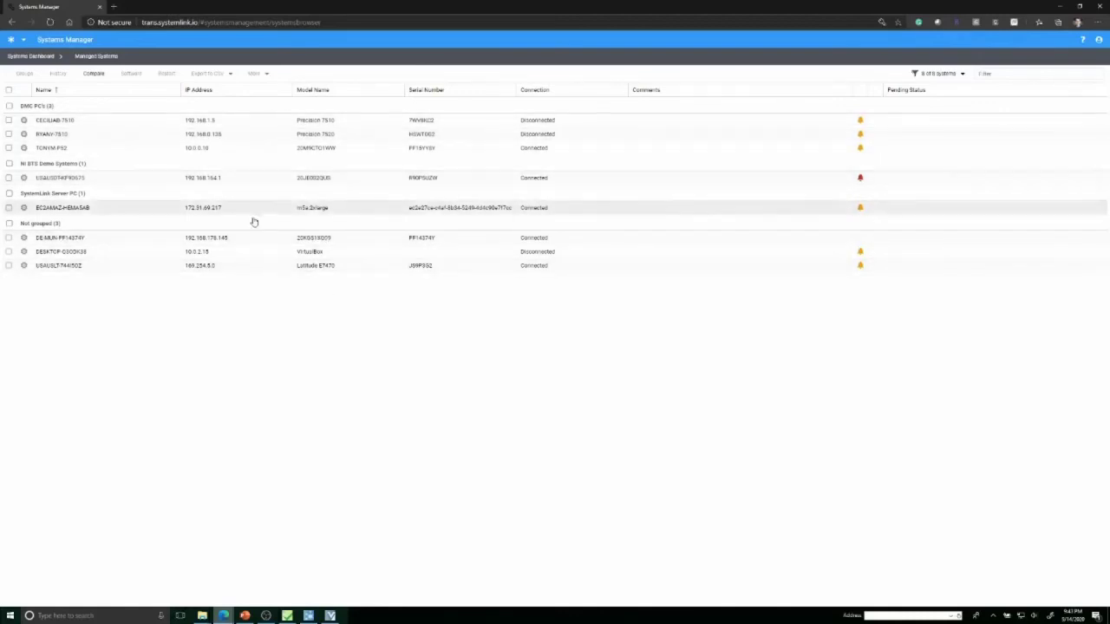
pyautogui.click(47, 57)
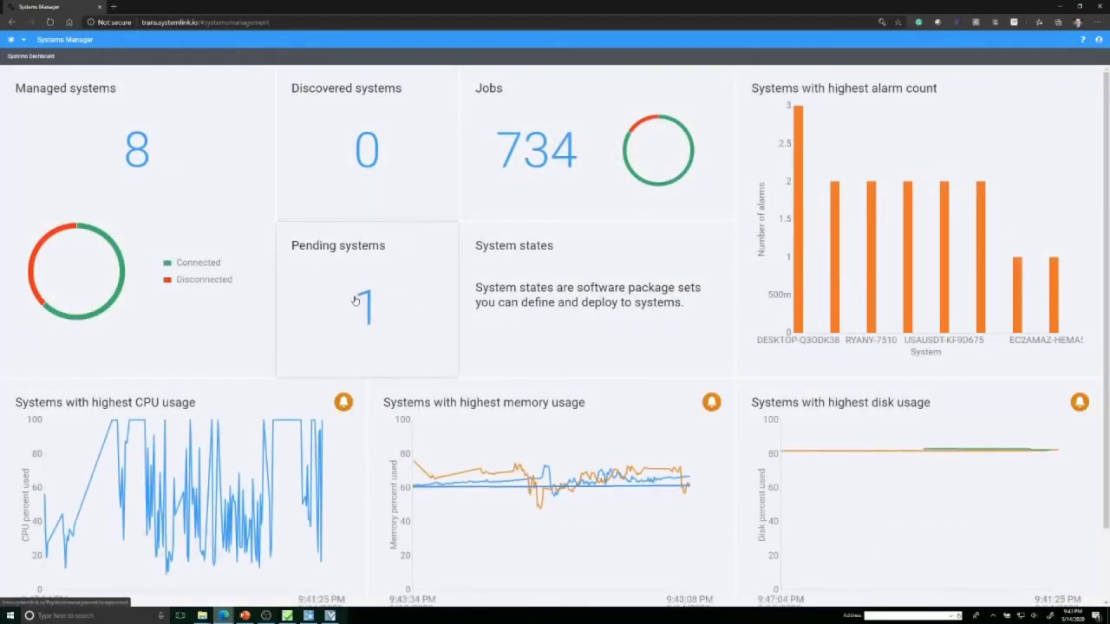
# - Try to approve the Latitude system in the pending systems list
pyautogui.click(355, 300)
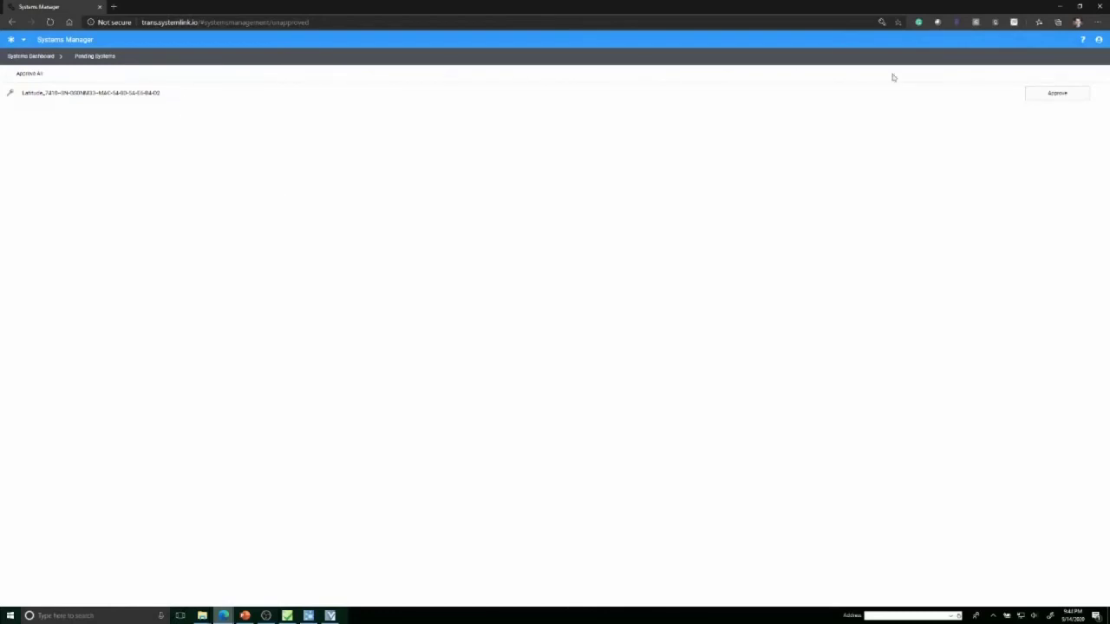
pyautogui.click(1057, 96)
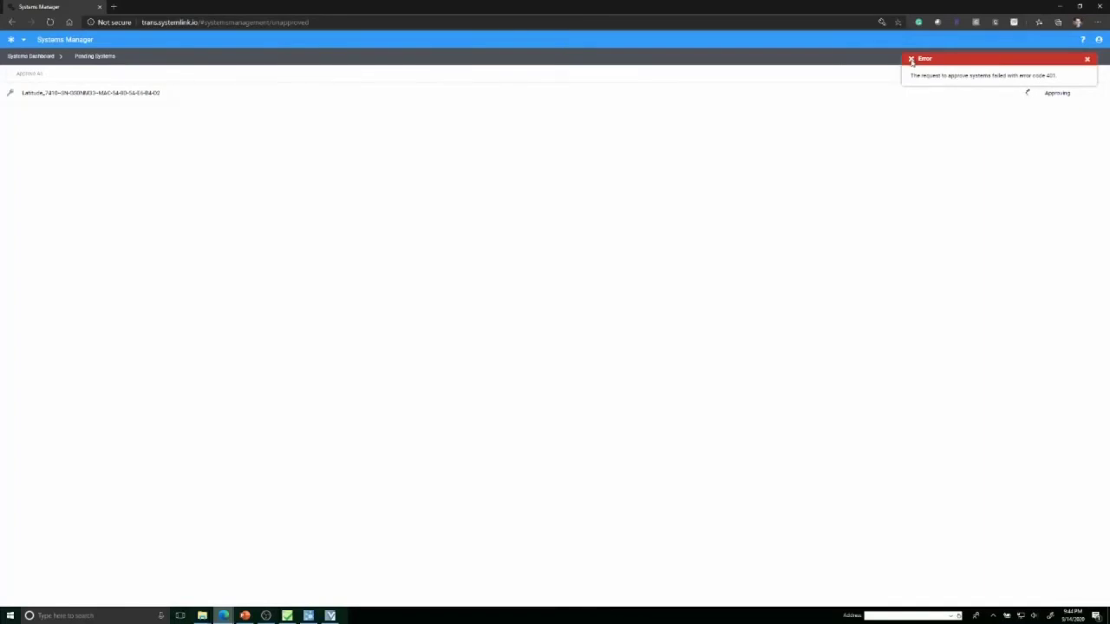
pyautogui.click(1086, 58)
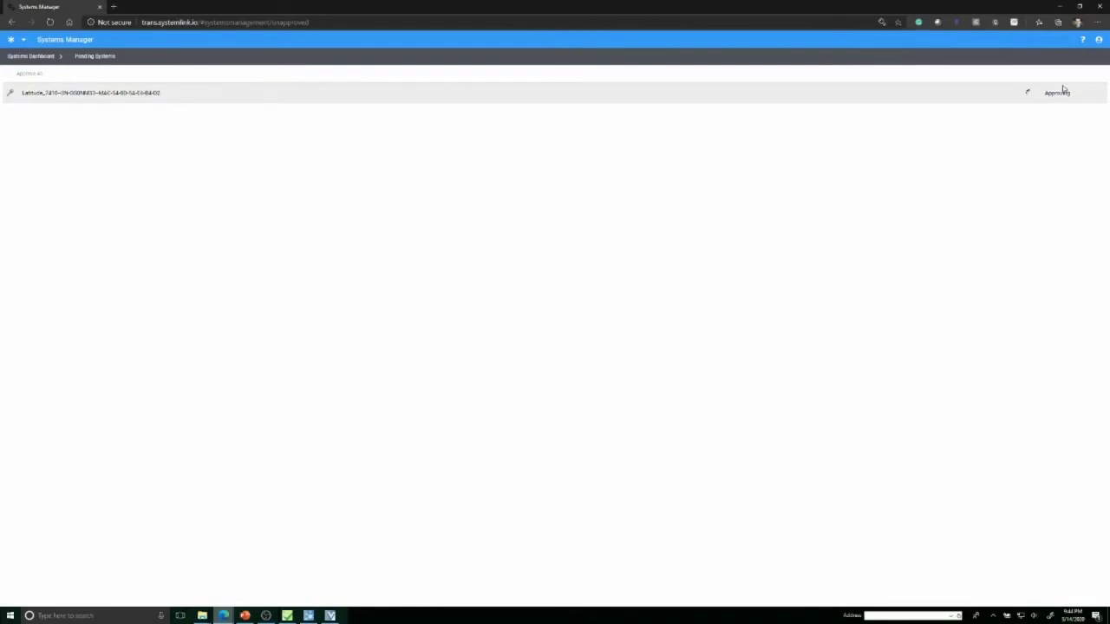
# - Log out of SystemLink and log back in with a saved account name and password
pyautogui.click(10, 41)
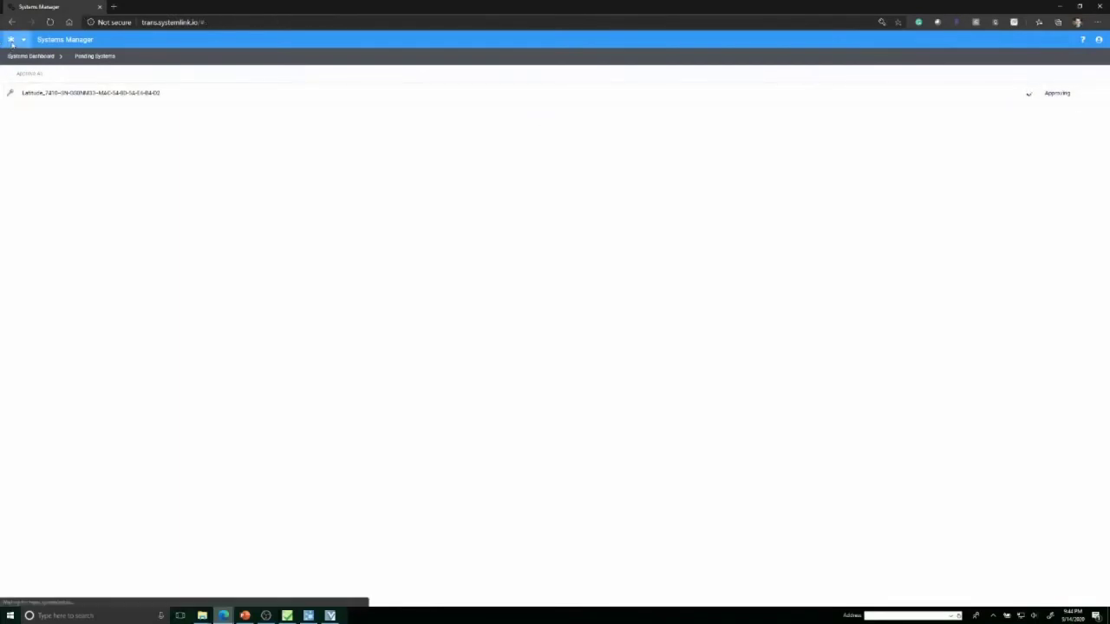
pyautogui.click(1099, 40)
pyautogui.click(1083, 77)
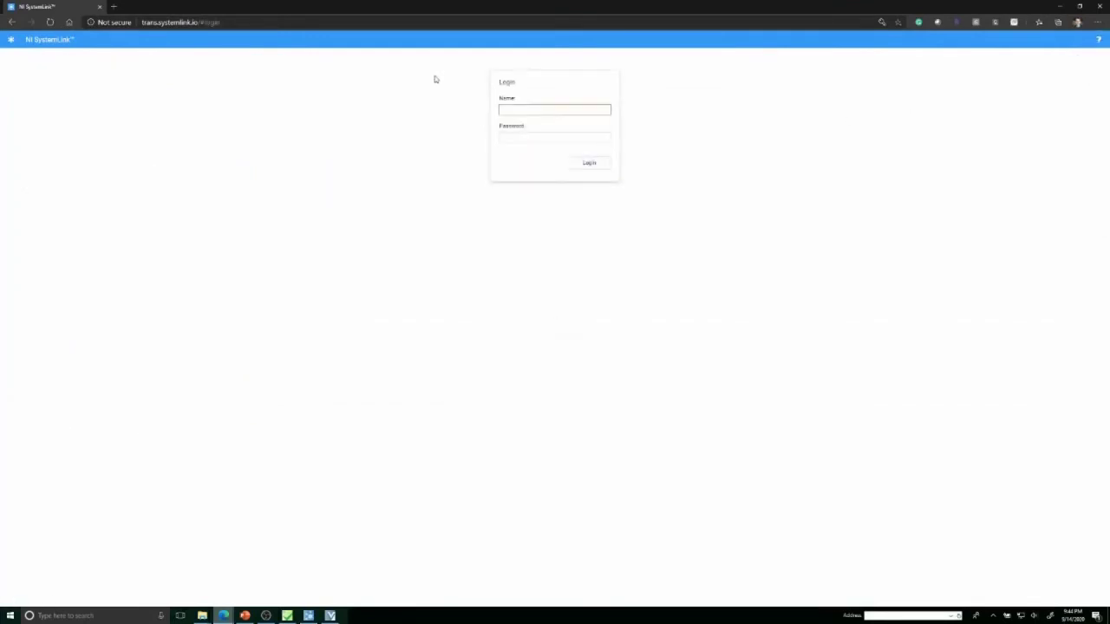
pyautogui.click(514, 110)
pyautogui.click(522, 154)
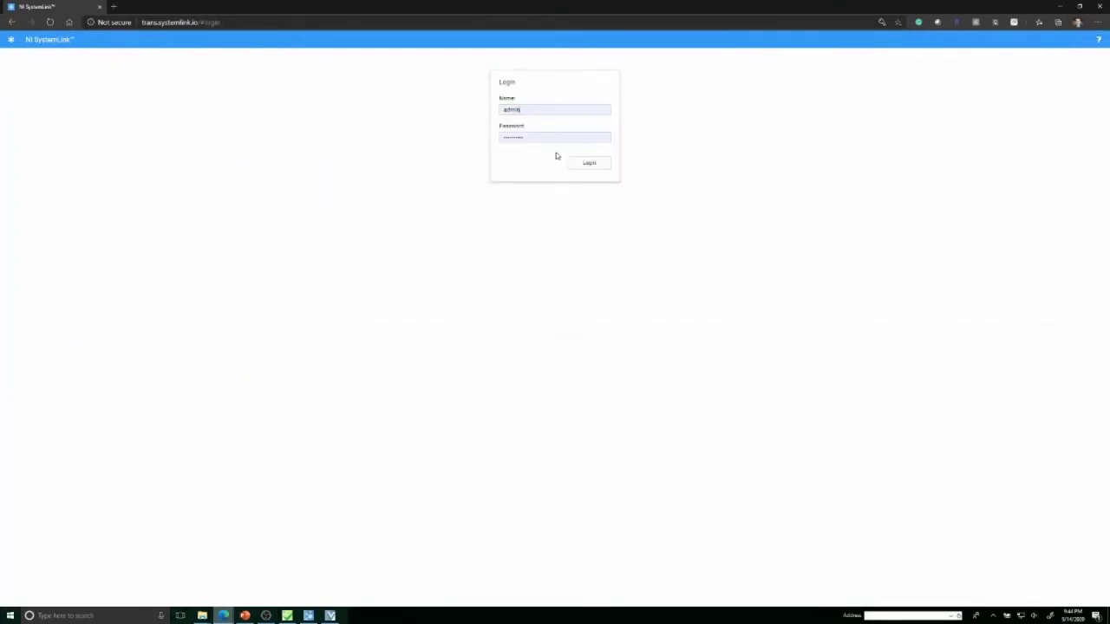
pyautogui.click(590, 160)
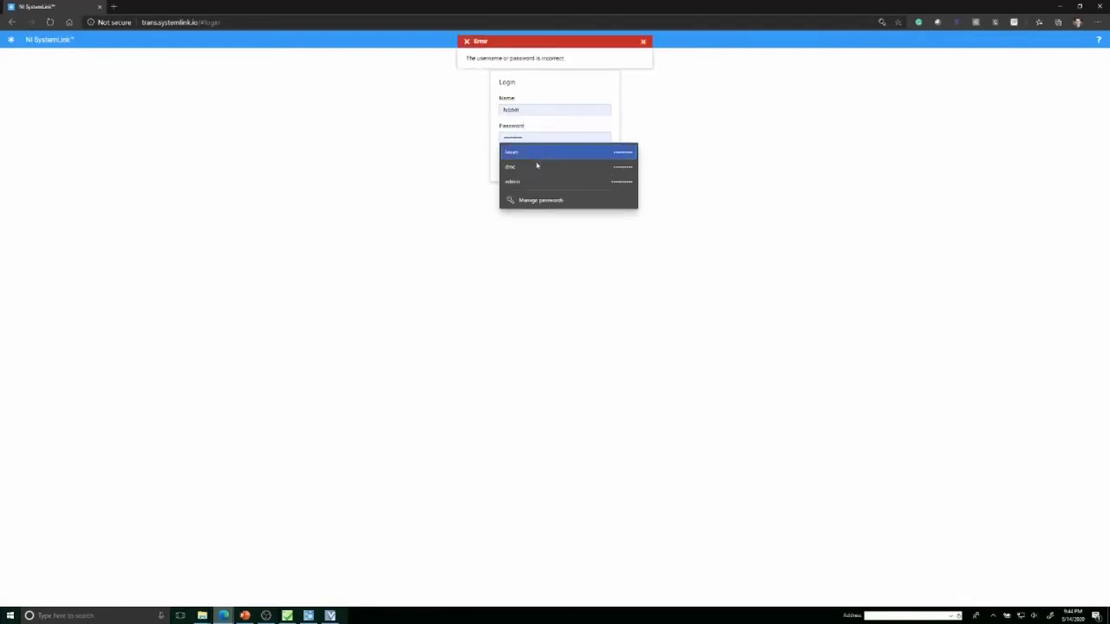
pyautogui.click(515, 181)
pyautogui.click(582, 167)
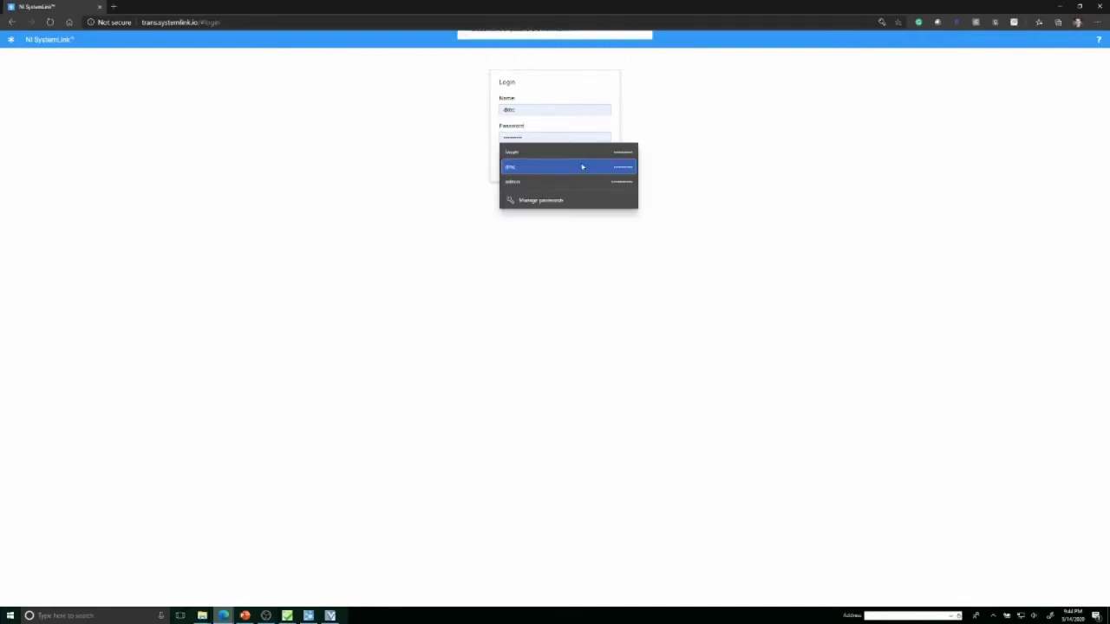
pyautogui.click(581, 169)
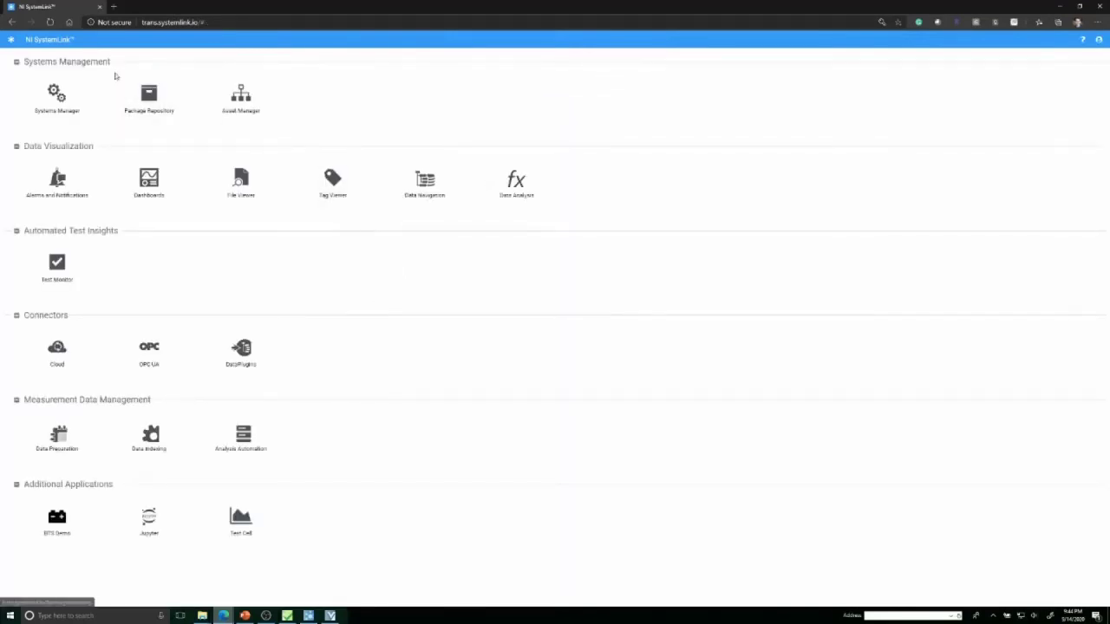
# - Reopen Systems Manager, approve the pending Latitude system, and go back to the systems dashboard
pyautogui.click(59, 97)
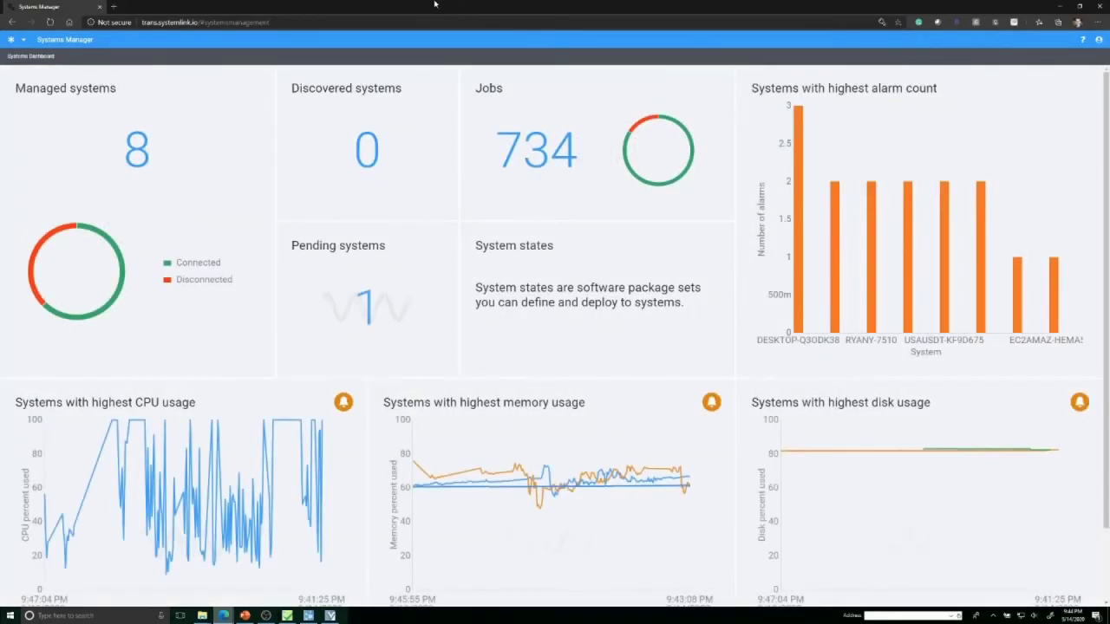
pyautogui.click(338, 291)
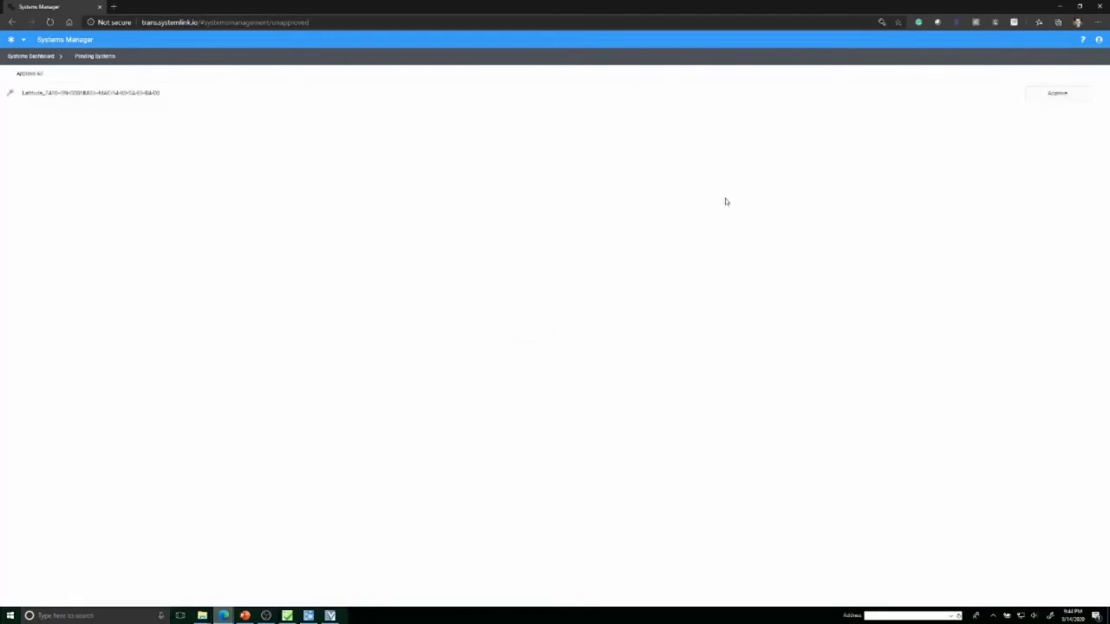
pyautogui.click(1047, 94)
pyautogui.click(29, 57)
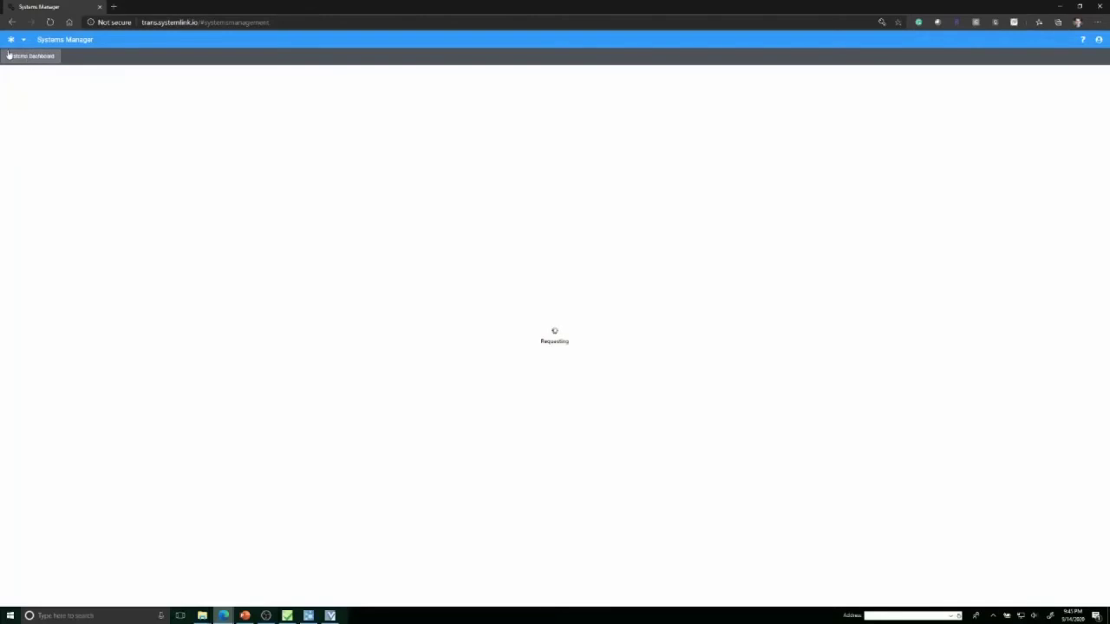
# - Open Tag Viewer and examine the tag paths, current values, statistics and update times across the connected systems
pyautogui.click(11, 41)
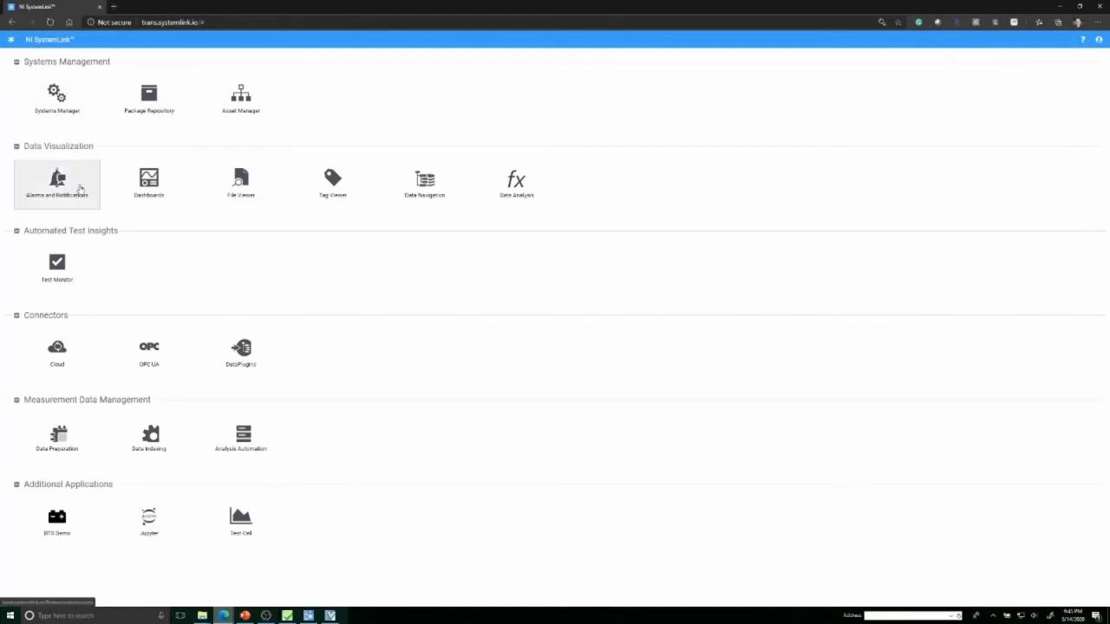
pyautogui.click(332, 186)
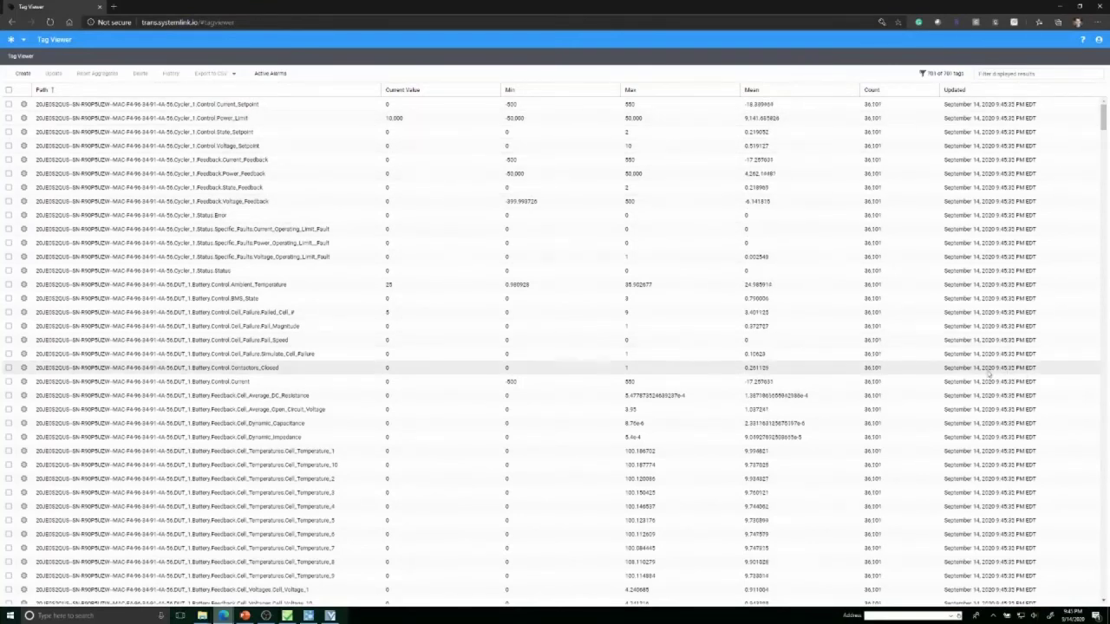
pyautogui.scroll(-20, 998, 373)
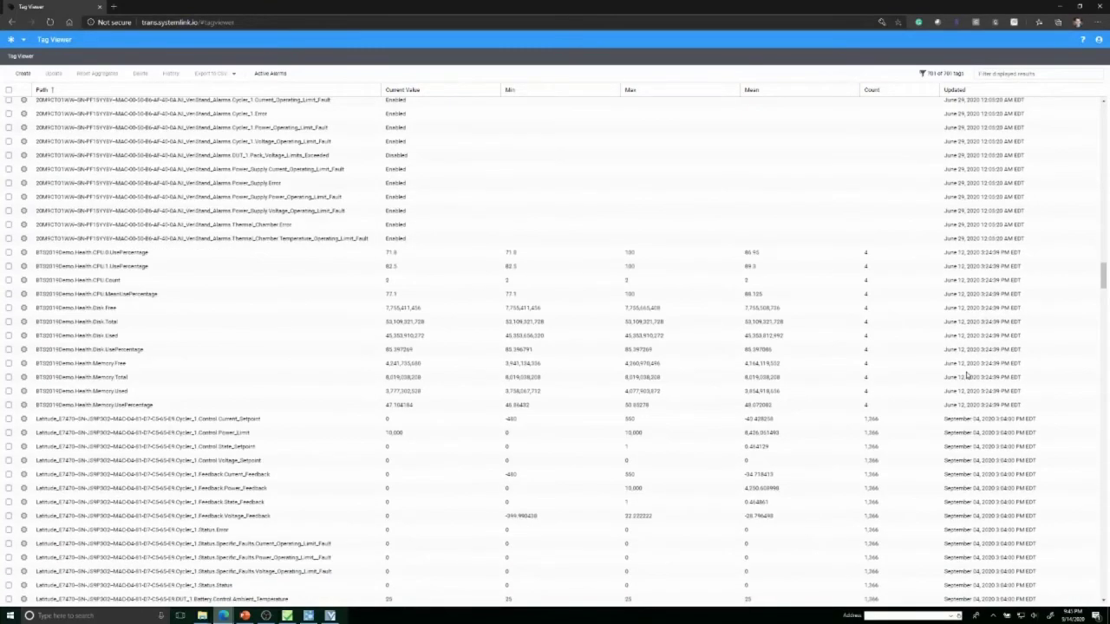
pyautogui.scroll(-2, 967, 375)
pyautogui.scroll(-15, 967, 375)
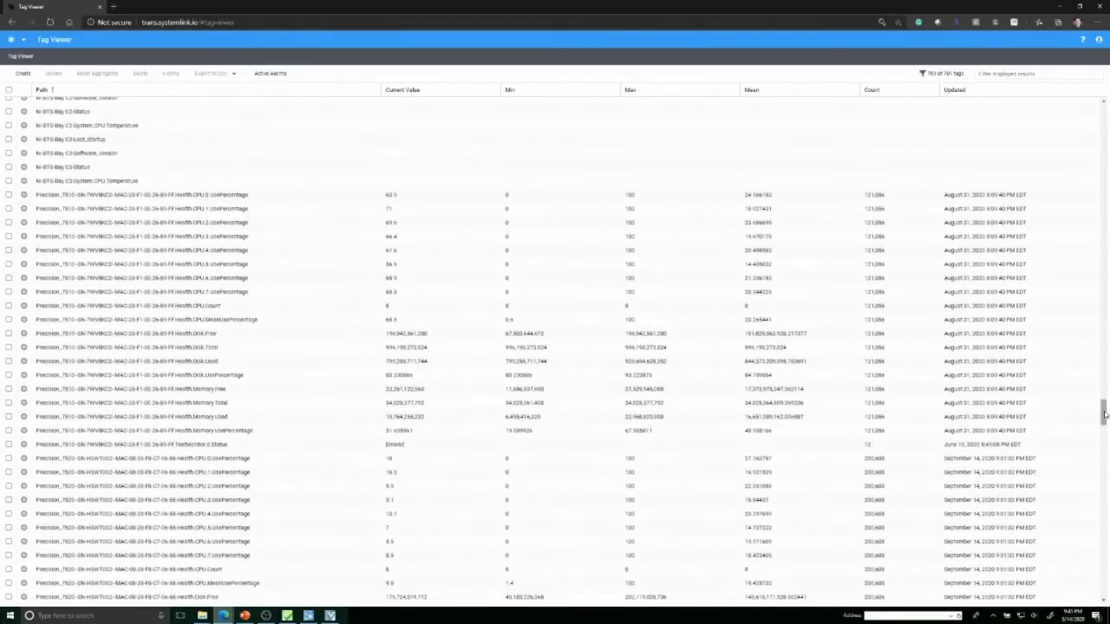
pyautogui.scroll(2, 1104, 395)
pyautogui.scroll(15, 1107, 170)
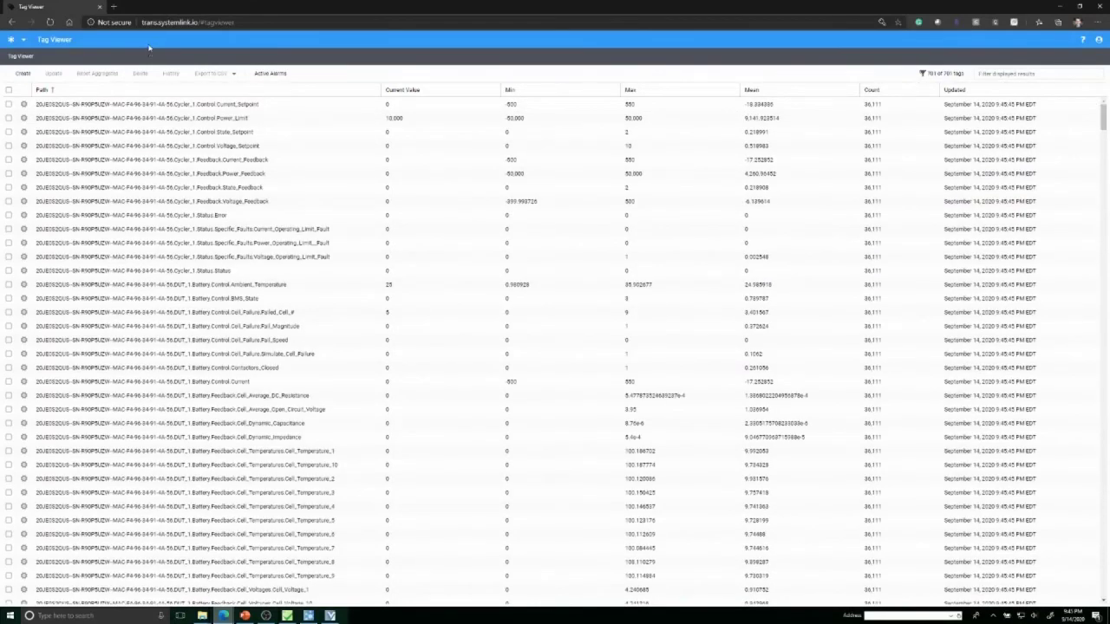
# - Preview the newest SAE J1634 Multi-Cycle Drive Test report in File Viewer and examine its step results
pyautogui.click(11, 39)
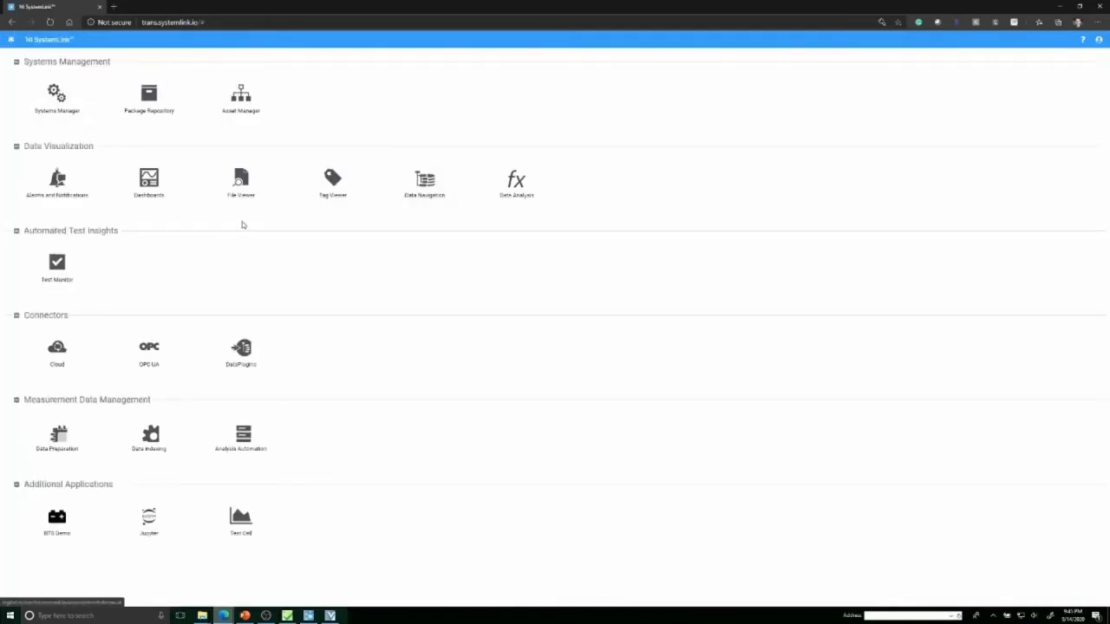
pyautogui.click(241, 182)
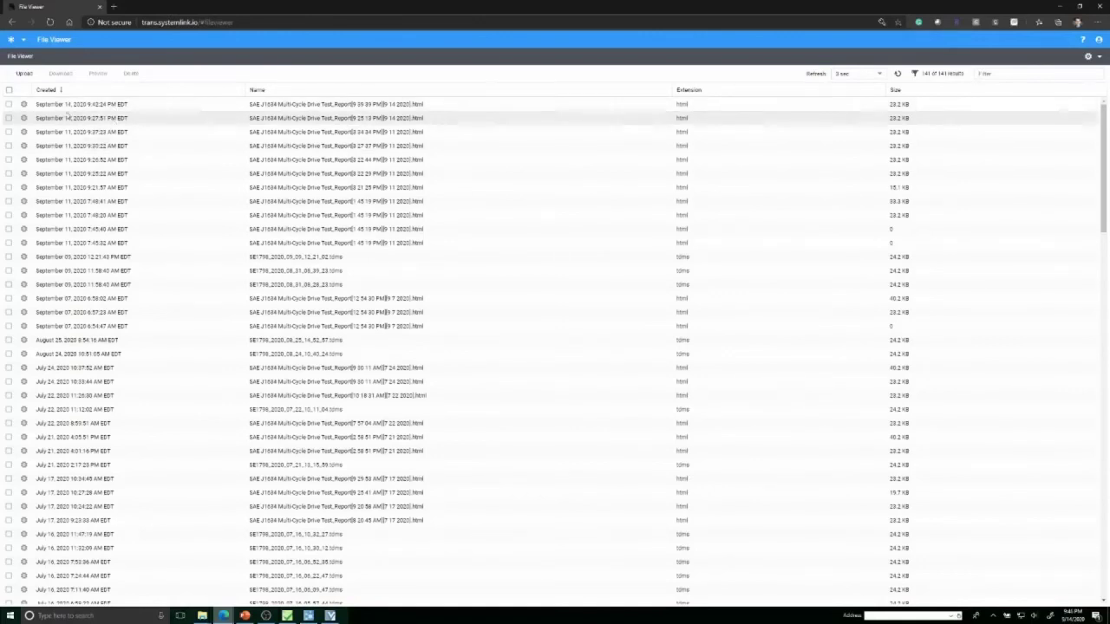
pyautogui.doubleClick(46, 107)
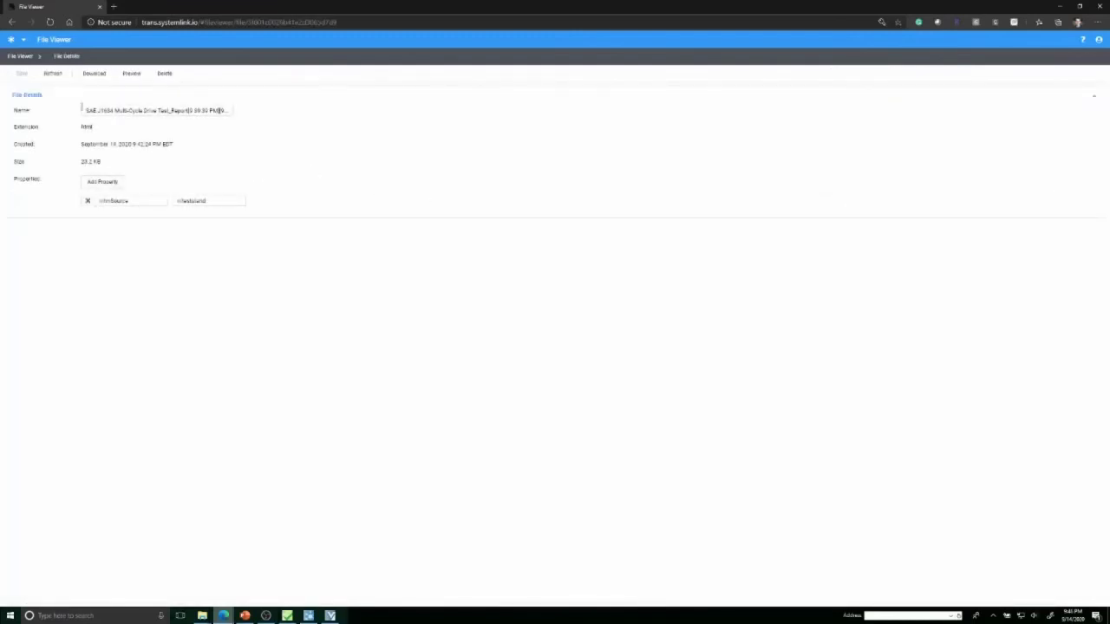
pyautogui.click(129, 73)
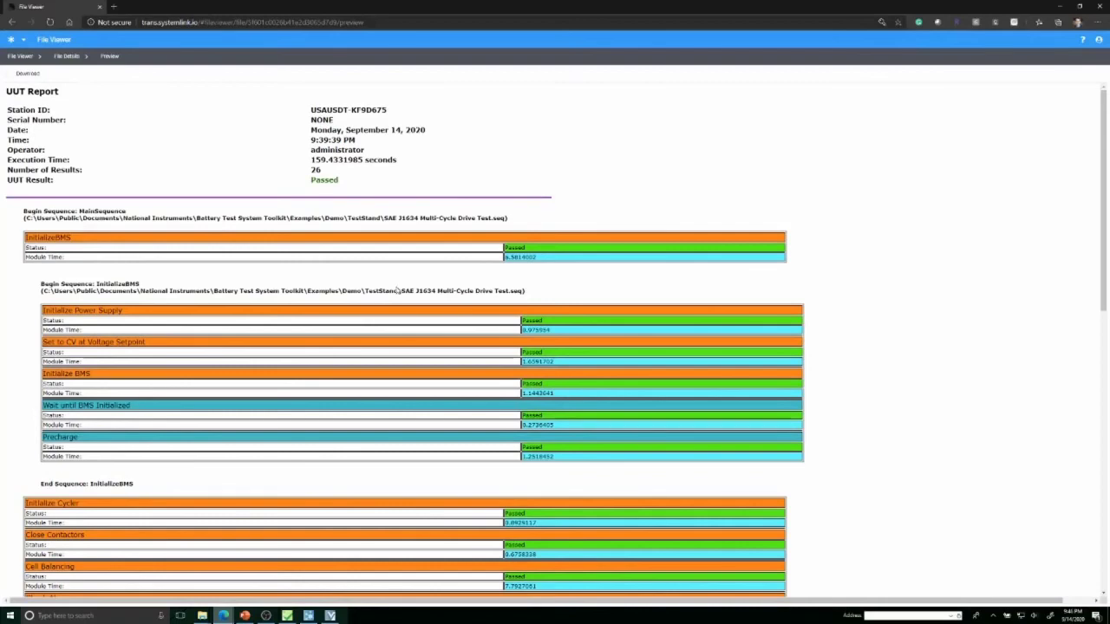
pyautogui.scroll(-12, 888, 332)
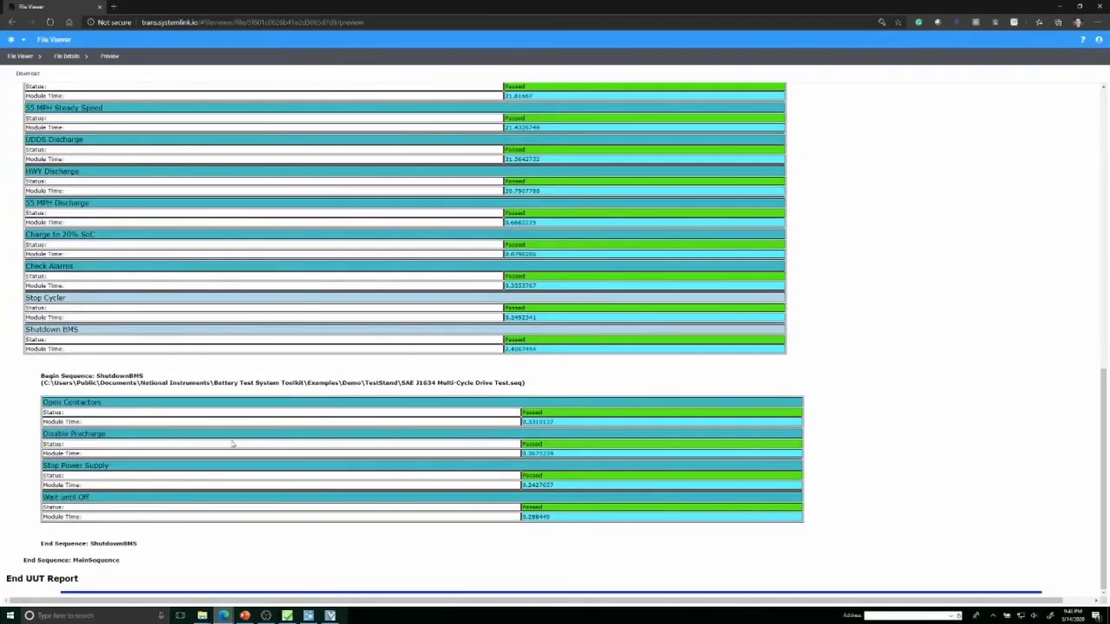
pyautogui.scroll(12, 250, 465)
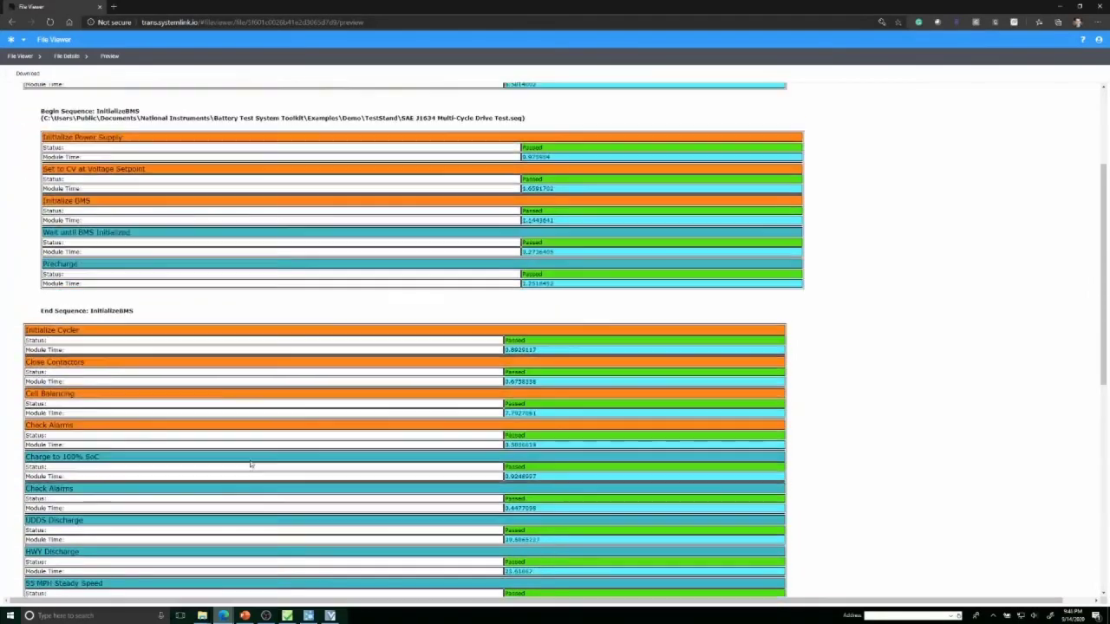
pyautogui.scroll(1, 251, 465)
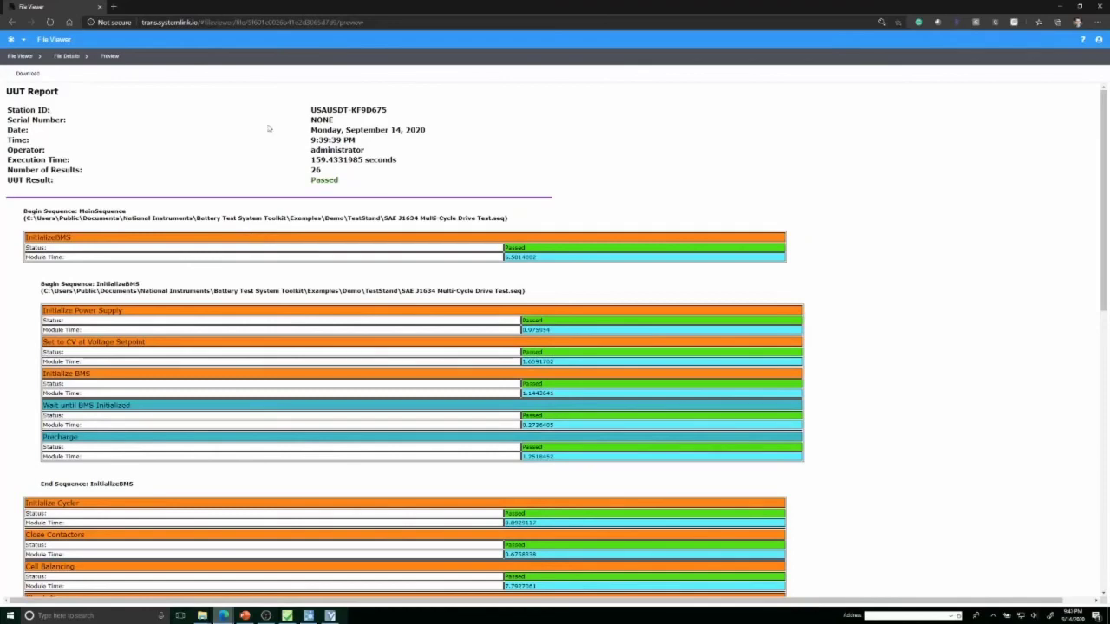
# - Open the BTS Demo tester dashboard, view the second listed system, and switch back to the first one
pyautogui.click(11, 40)
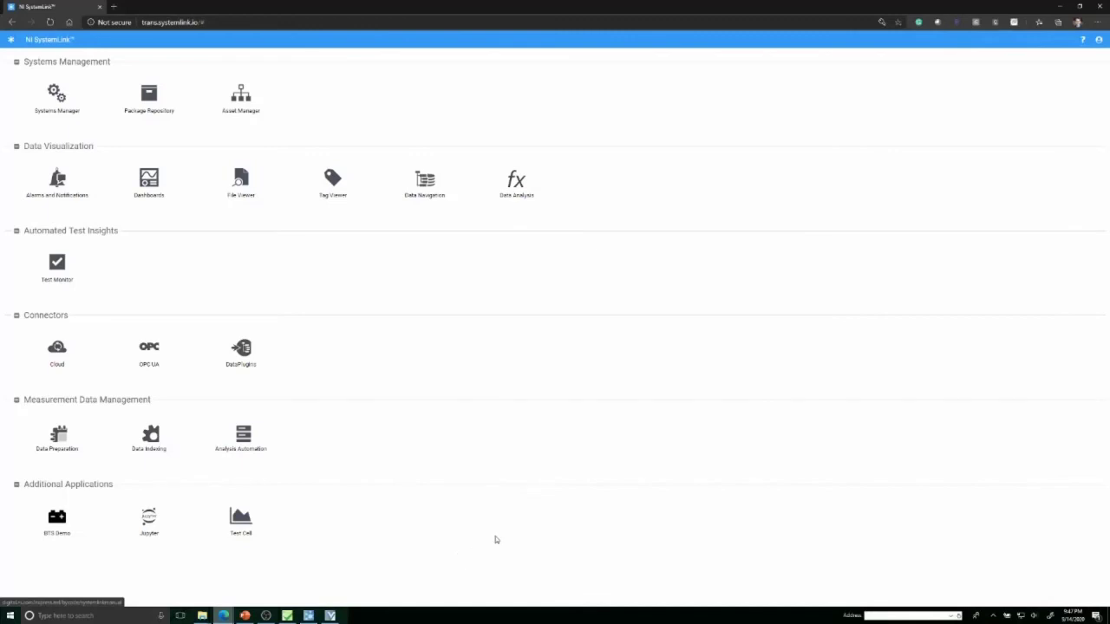
pyautogui.click(64, 521)
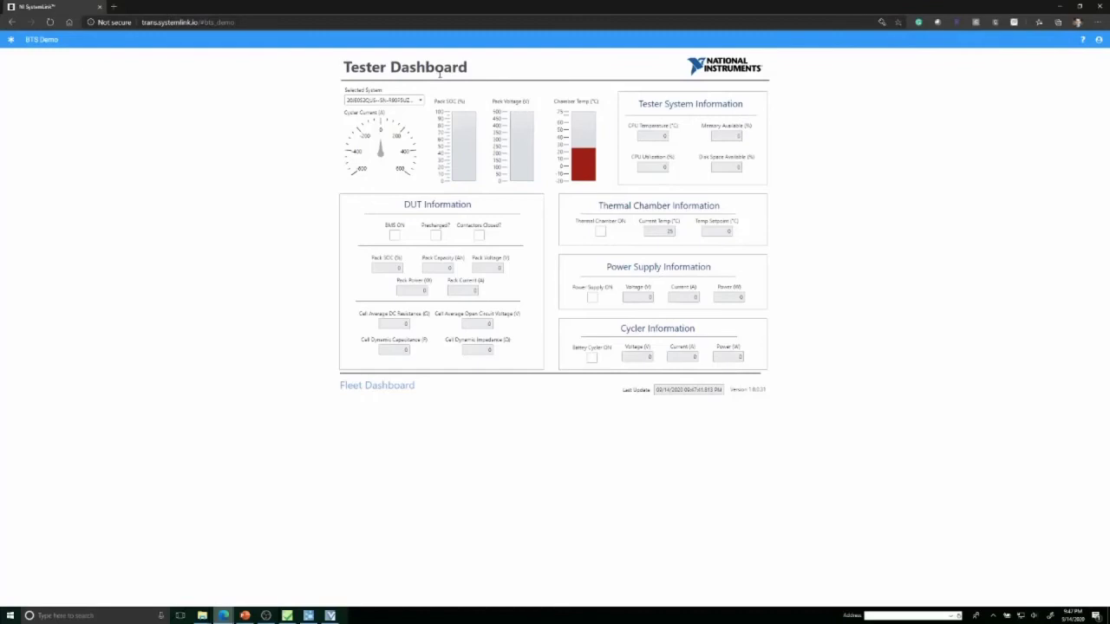
pyautogui.click(402, 103)
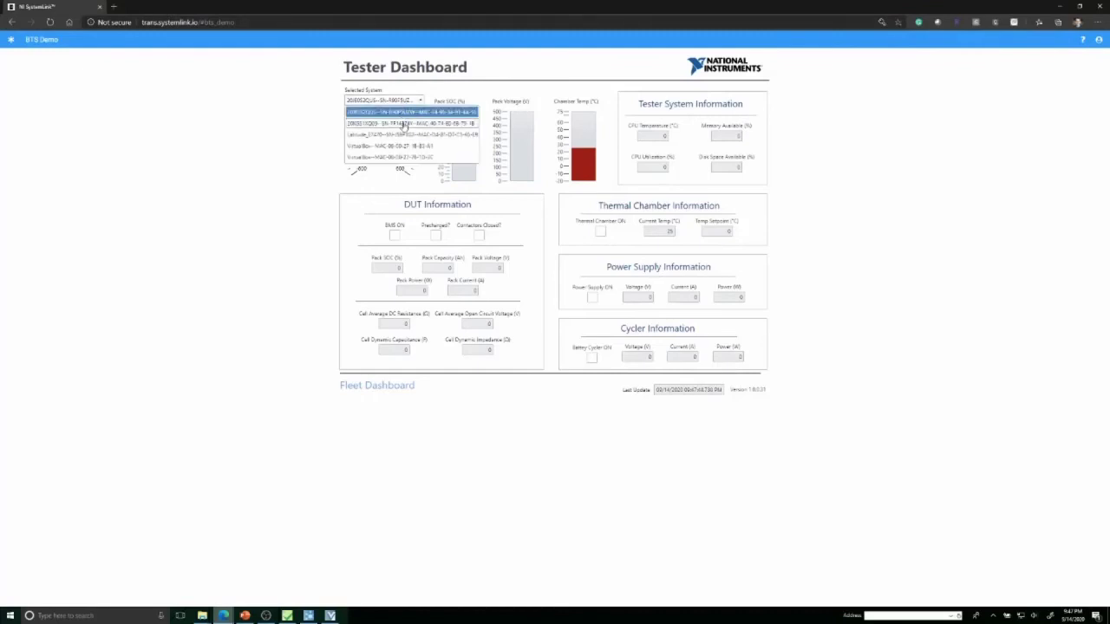
pyautogui.click(404, 124)
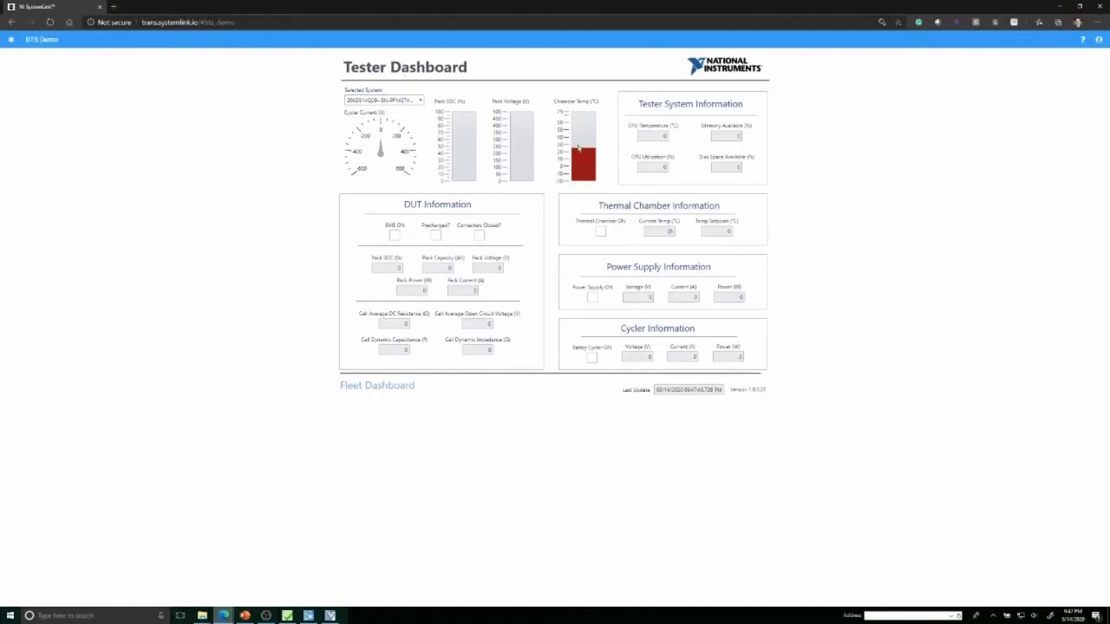
pyautogui.click(367, 102)
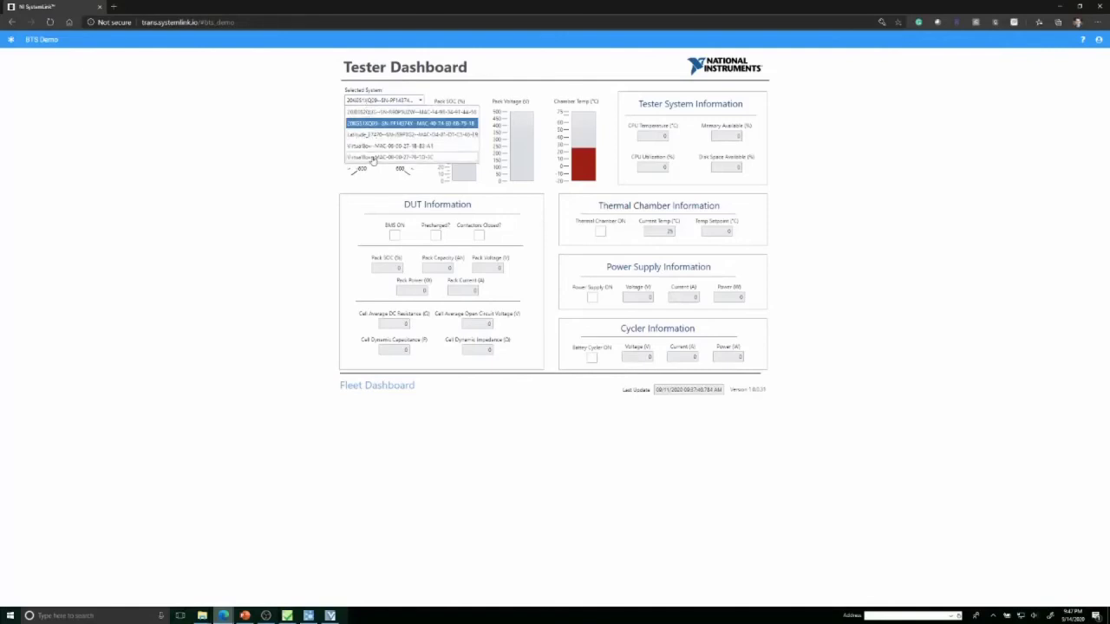
pyautogui.click(383, 113)
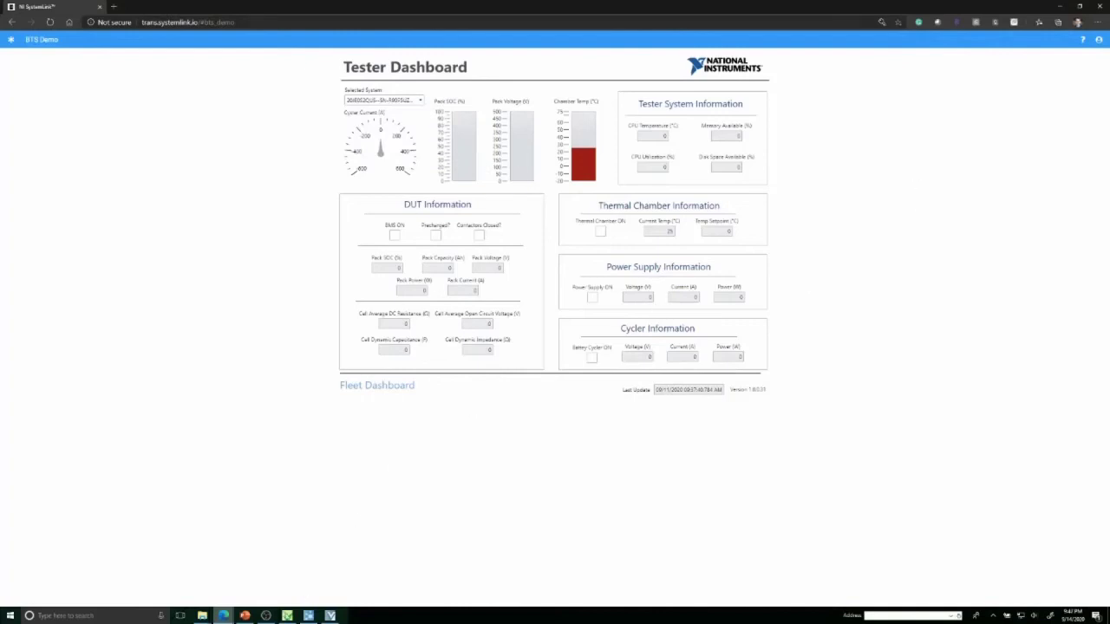
# - Switch to TestStand and start another UUT run of the SAE J1634 Multi-Cycle Drive Test without a serial number
pyautogui.click(288, 616)
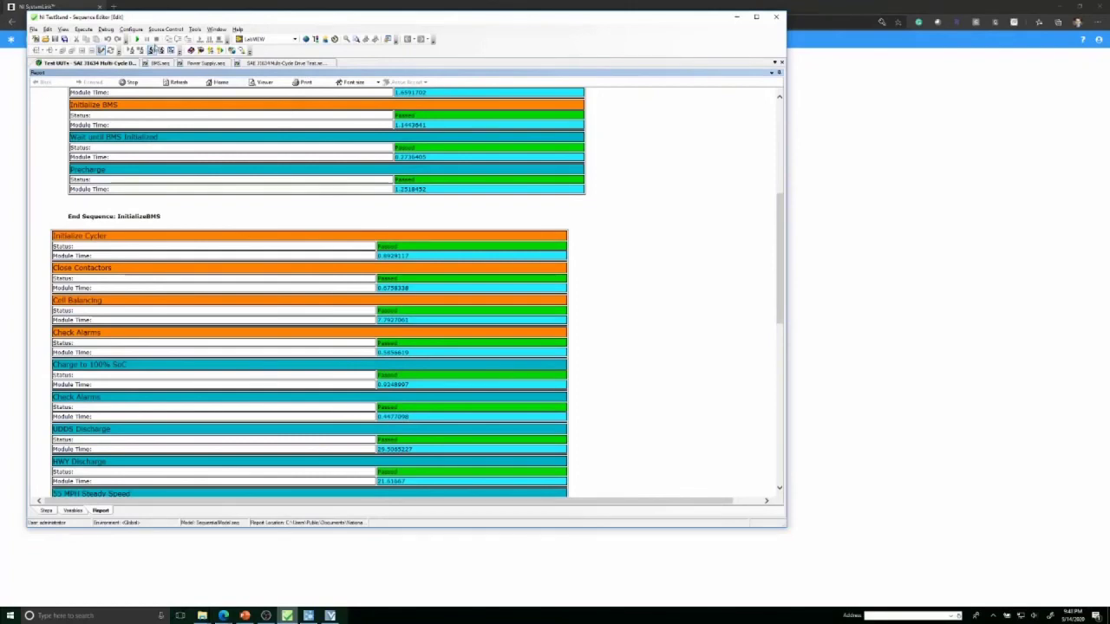
pyautogui.click(137, 41)
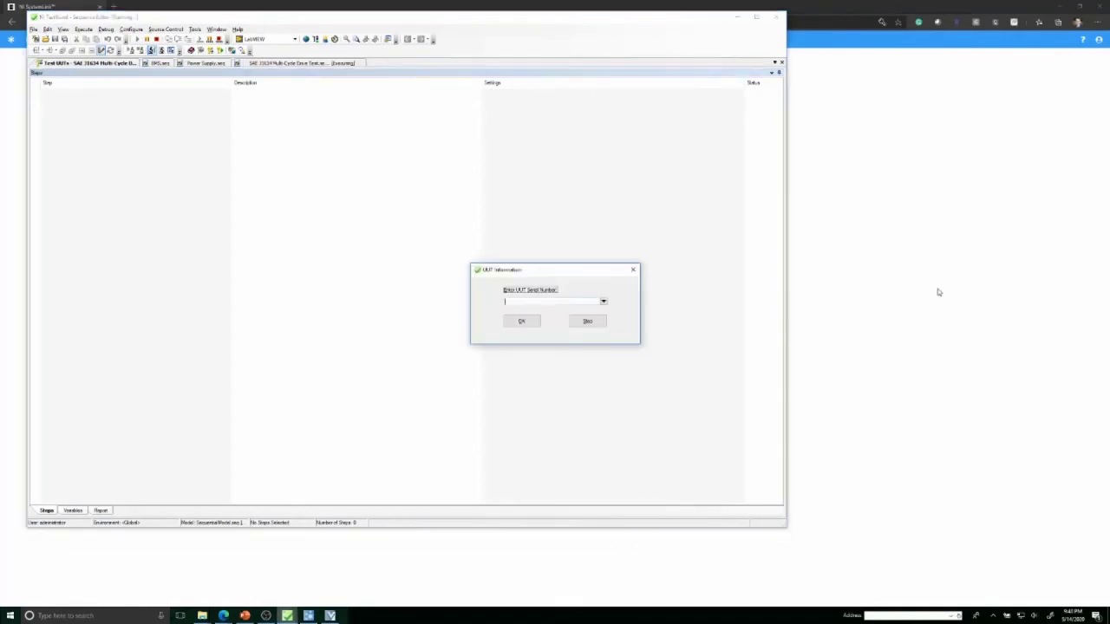
pyautogui.click(537, 320)
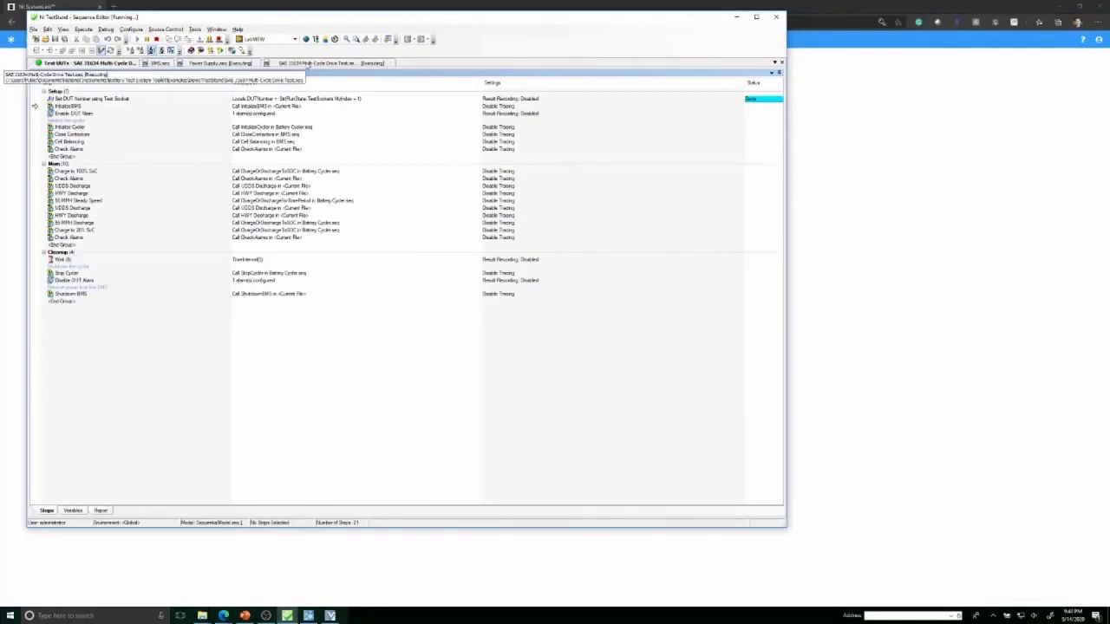
# - Return to SystemLink, examine the first tester's CPU utilization in the Fleet Dashboard, and close the browser tab
pyautogui.click(739, 17)
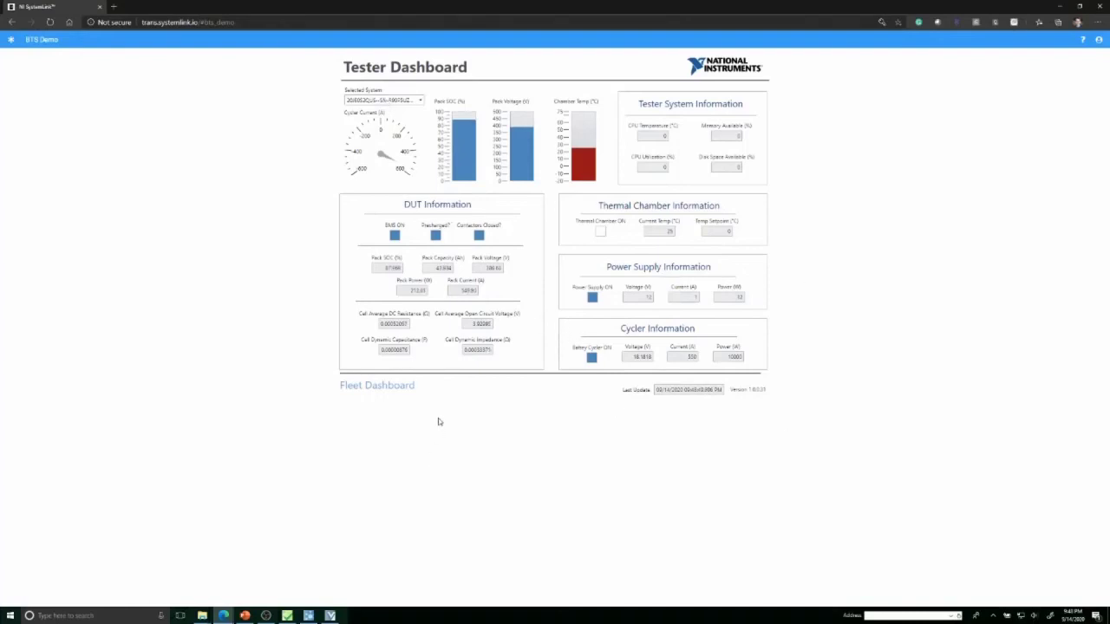
pyautogui.click(369, 390)
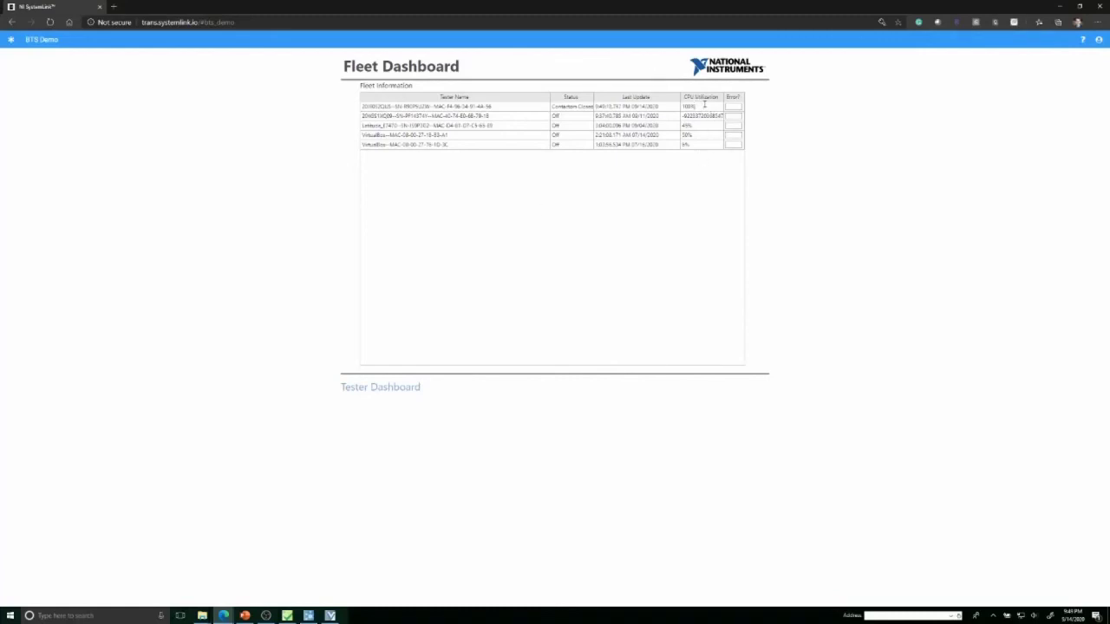
pyautogui.moveTo(683, 105); pyautogui.dragTo(704, 105)
pyautogui.click(704, 106)
pyautogui.doubleClick(688, 106)
pyautogui.click(457, 136)
pyautogui.click(99, 7)
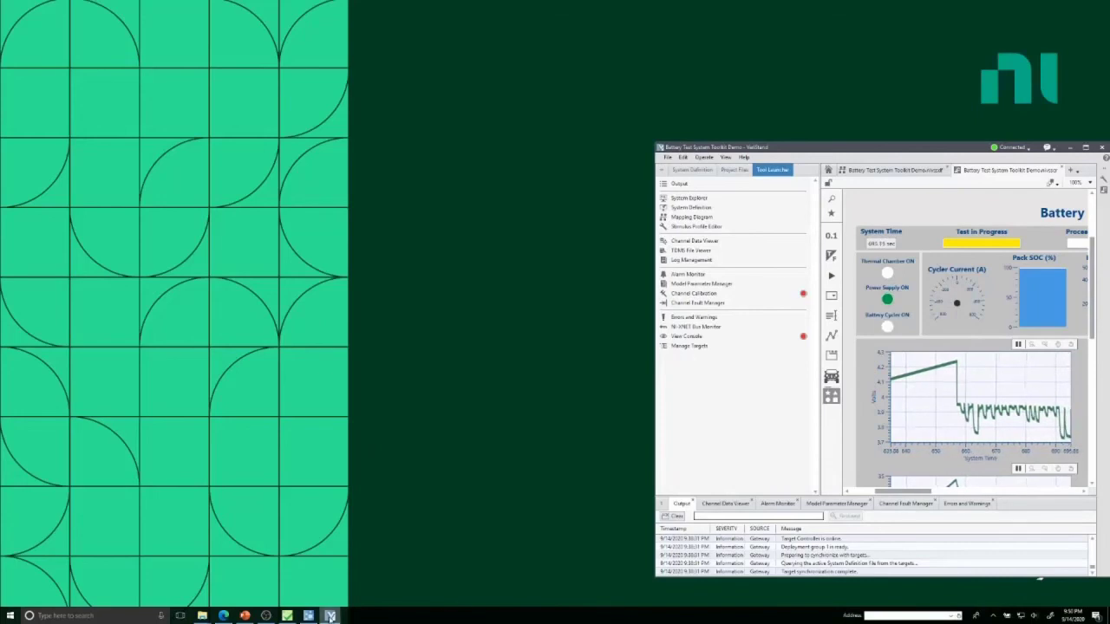
# - Switch between TestStand and VeriStand to check the running drive-cycle test's step statuses alongside the live battery readings
pyautogui.click(289, 615)
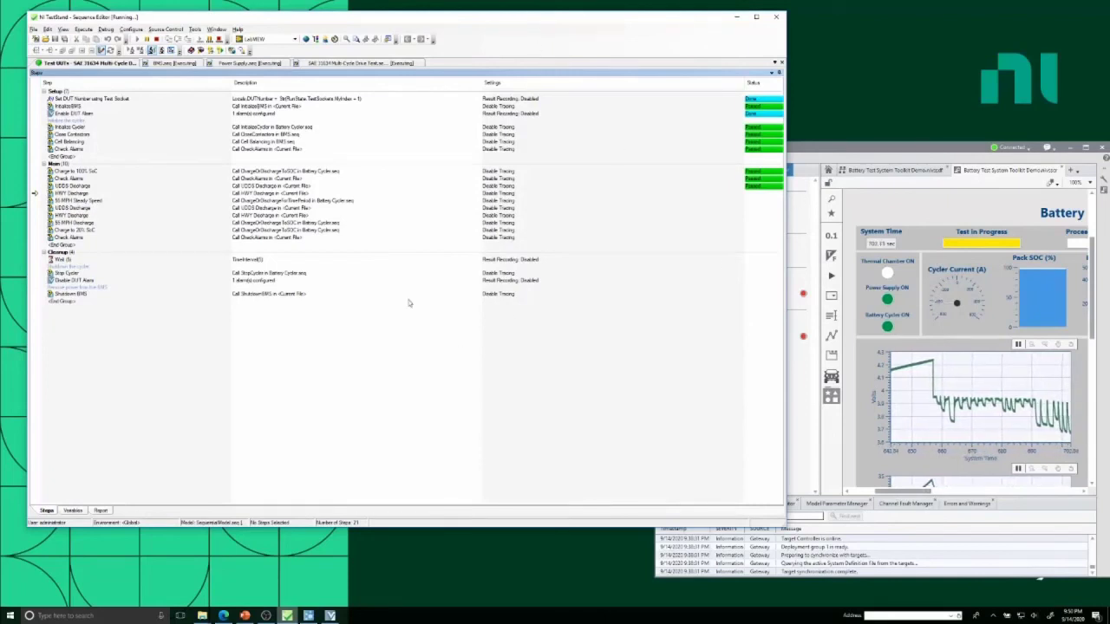
pyautogui.click(904, 149)
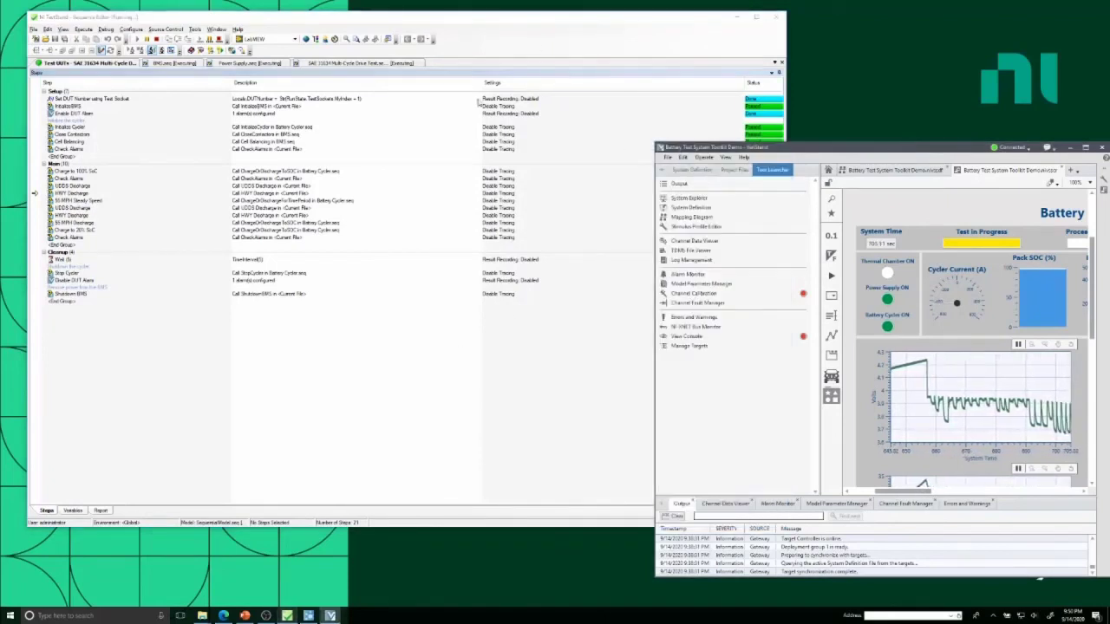
pyautogui.click(406, 17)
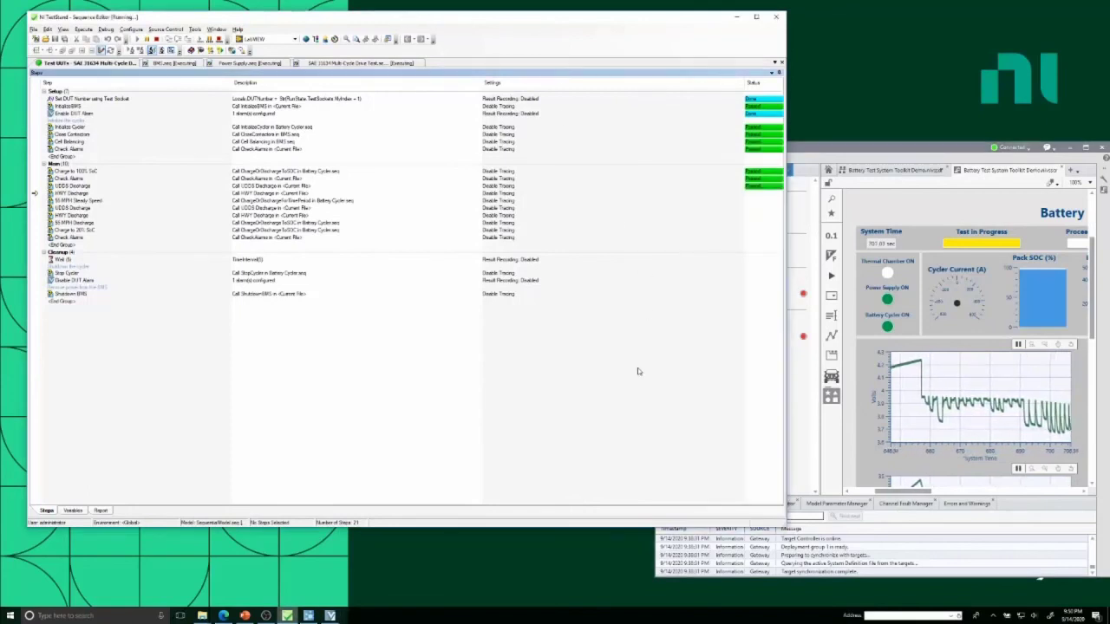